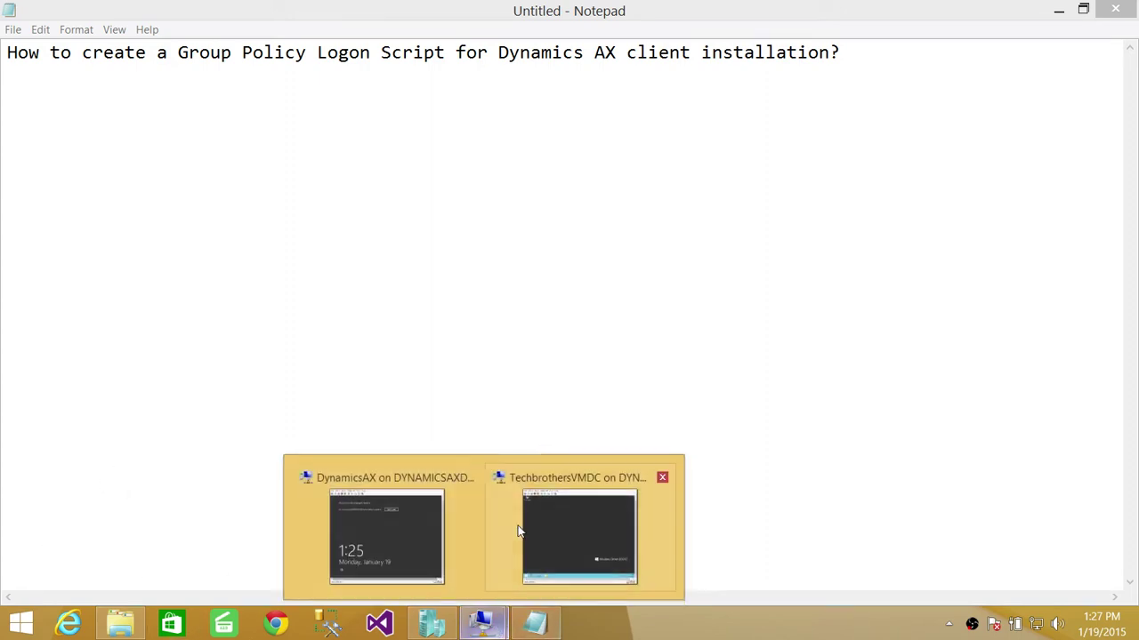
# Switch to the TechbrothersVMDC VM, open Administrative Tools from Start, and bring up Group Policy Management's options
pyautogui.moveTo(483, 622)
pyautogui.click(565, 502)
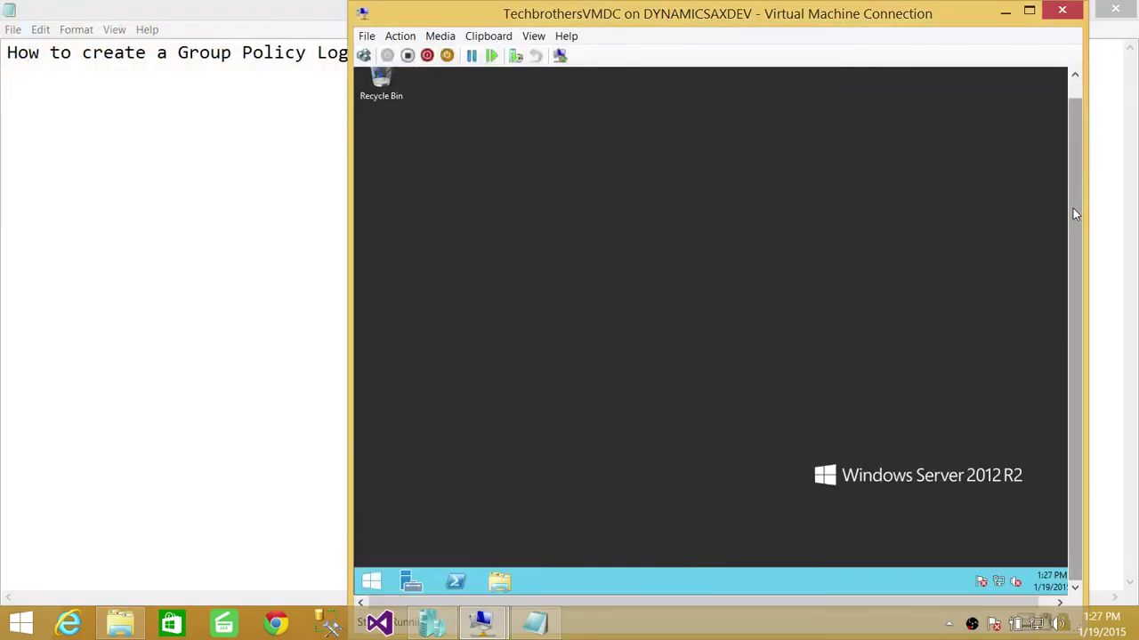
pyautogui.scroll(1, 1073, 210)
pyautogui.moveTo(1075, 219); pyautogui.dragTo(1070, 180)
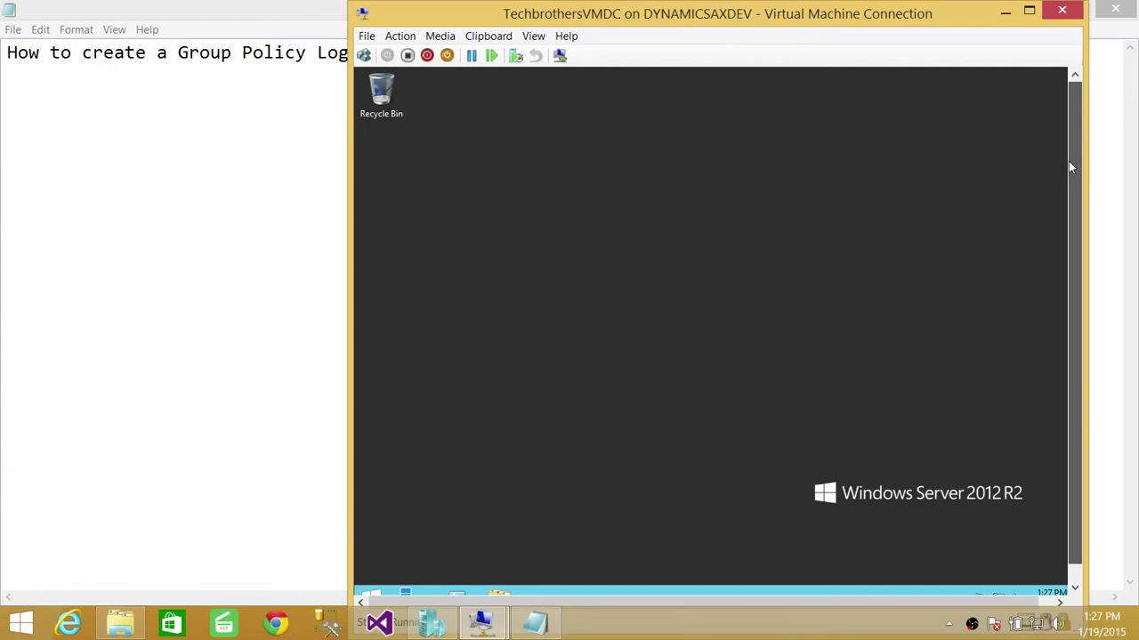
pyautogui.click(372, 596)
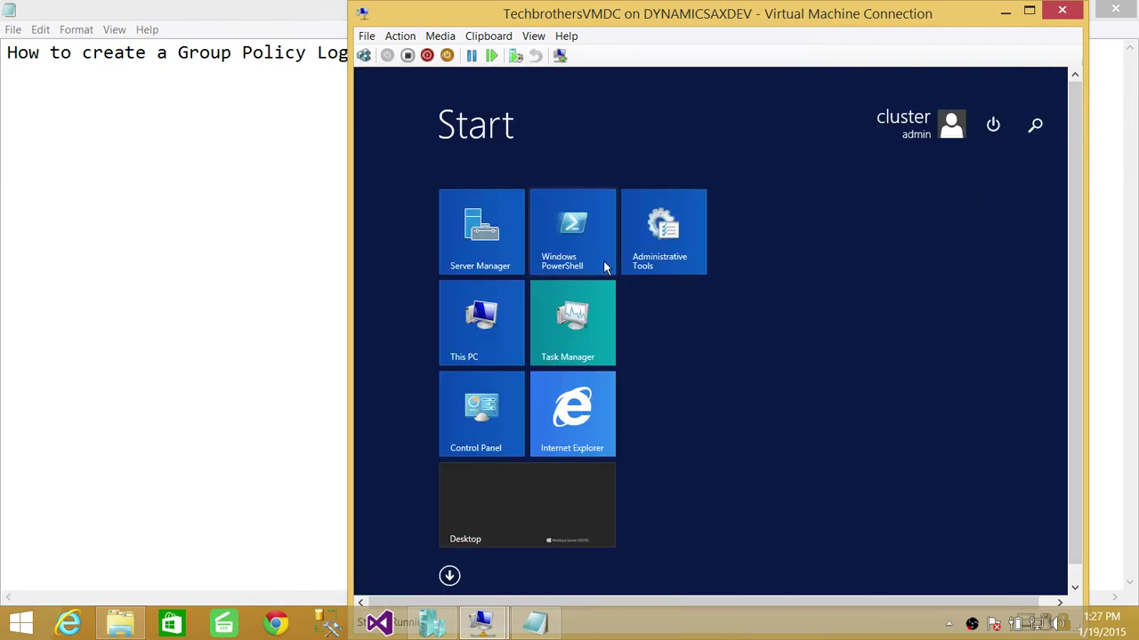
pyautogui.click(673, 240)
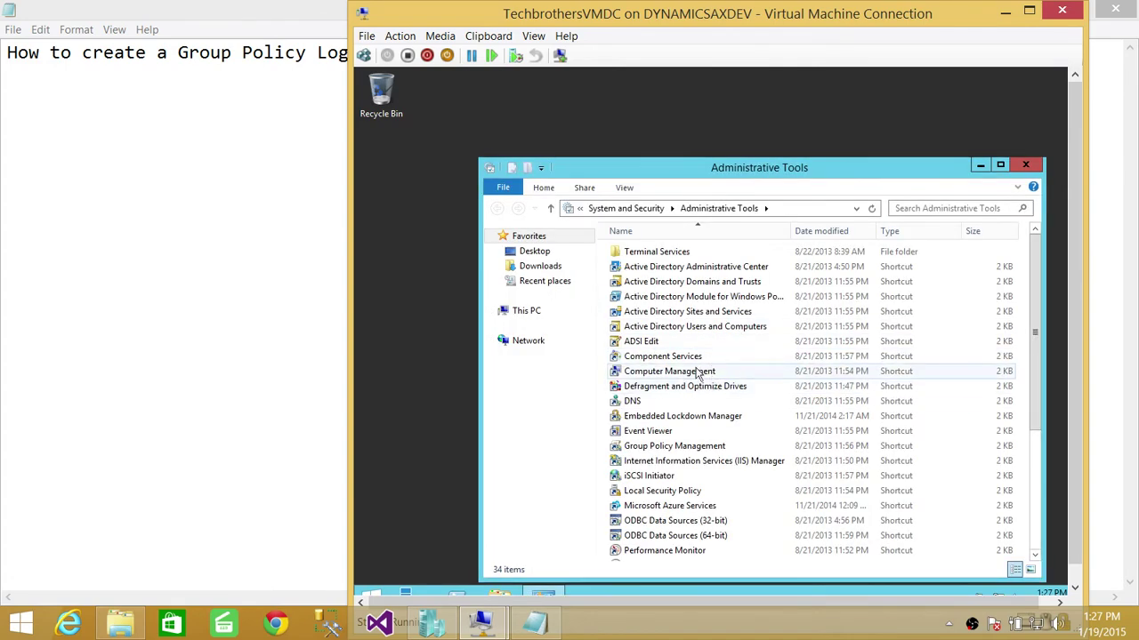
pyautogui.rightClick(700, 452)
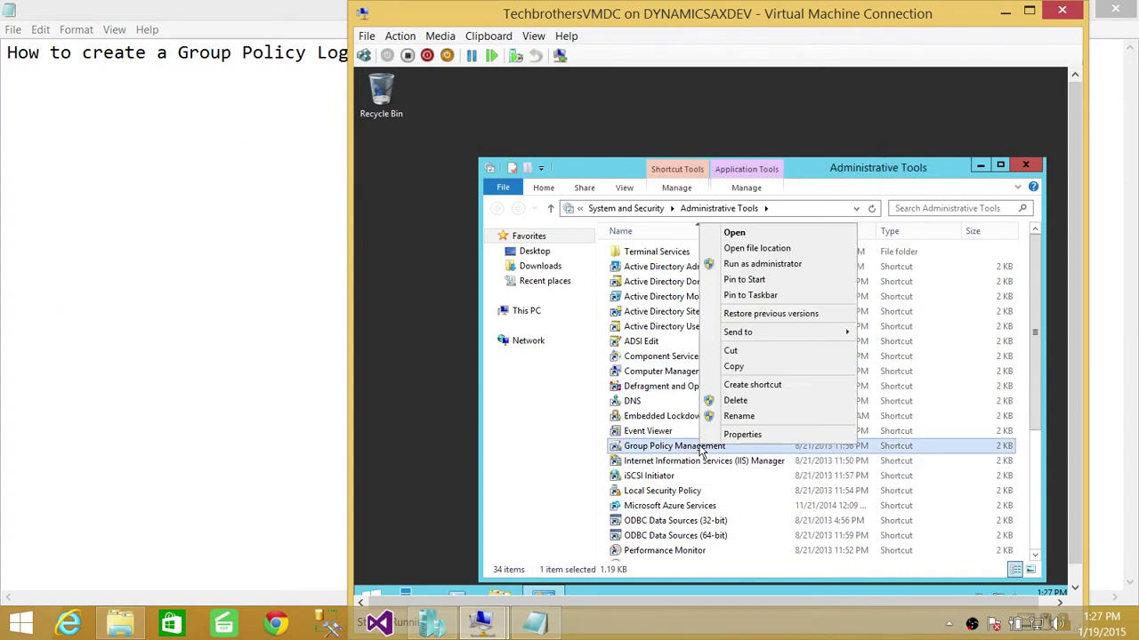
# Run Group Policy Management as administrator and start a new GPO linked to Techbrothers.local
pyautogui.click(781, 264)
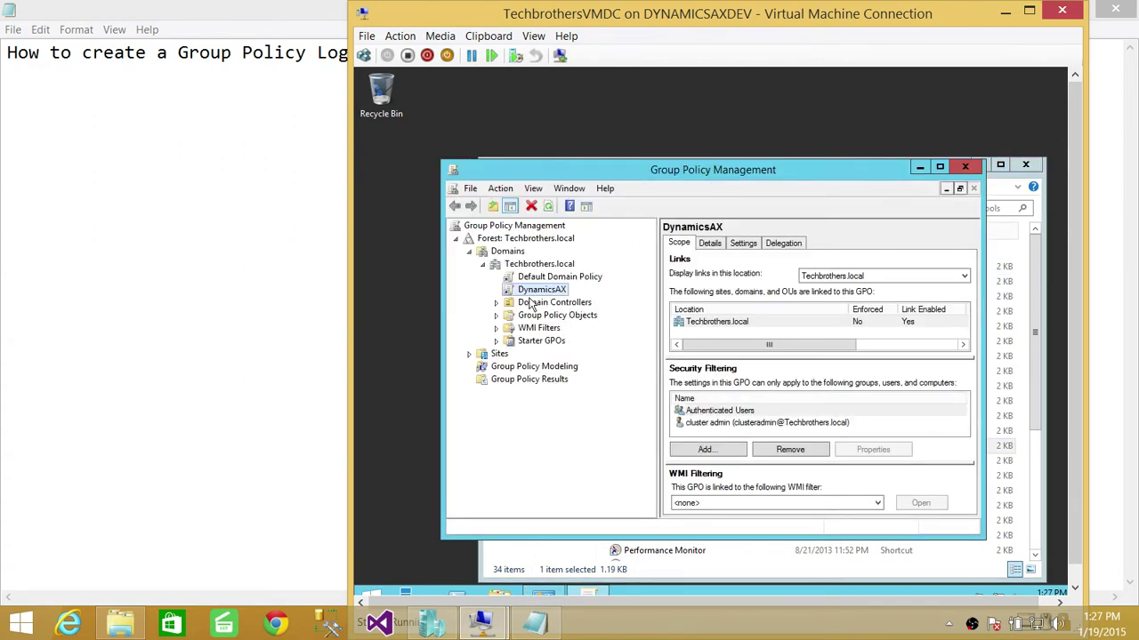
pyautogui.click(542, 264)
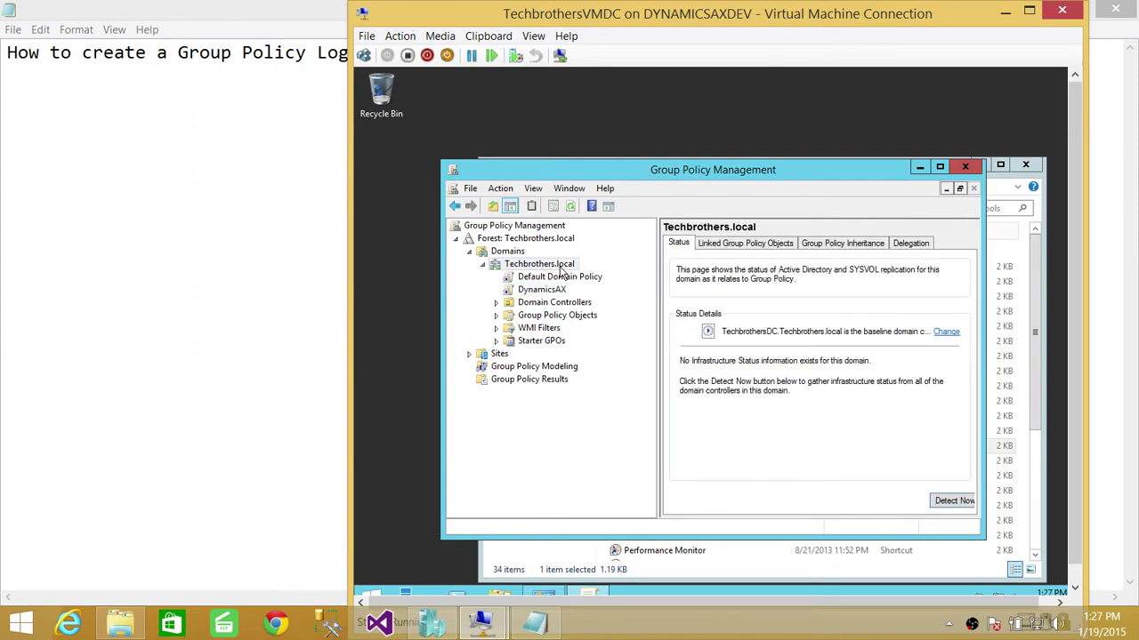
pyautogui.rightClick(561, 272)
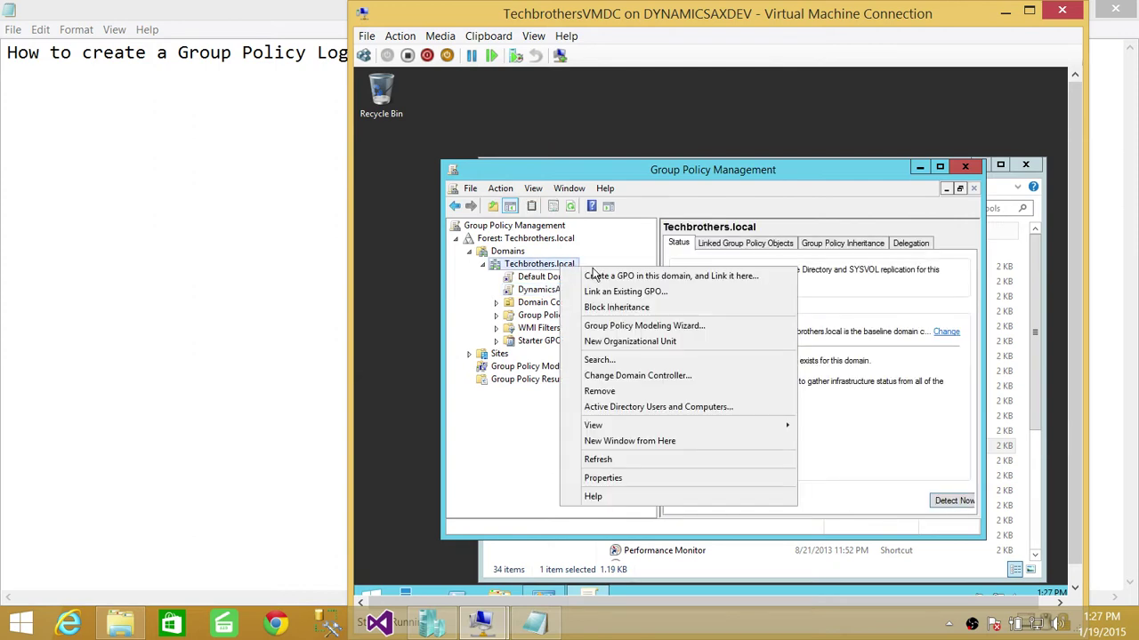
pyautogui.click(676, 277)
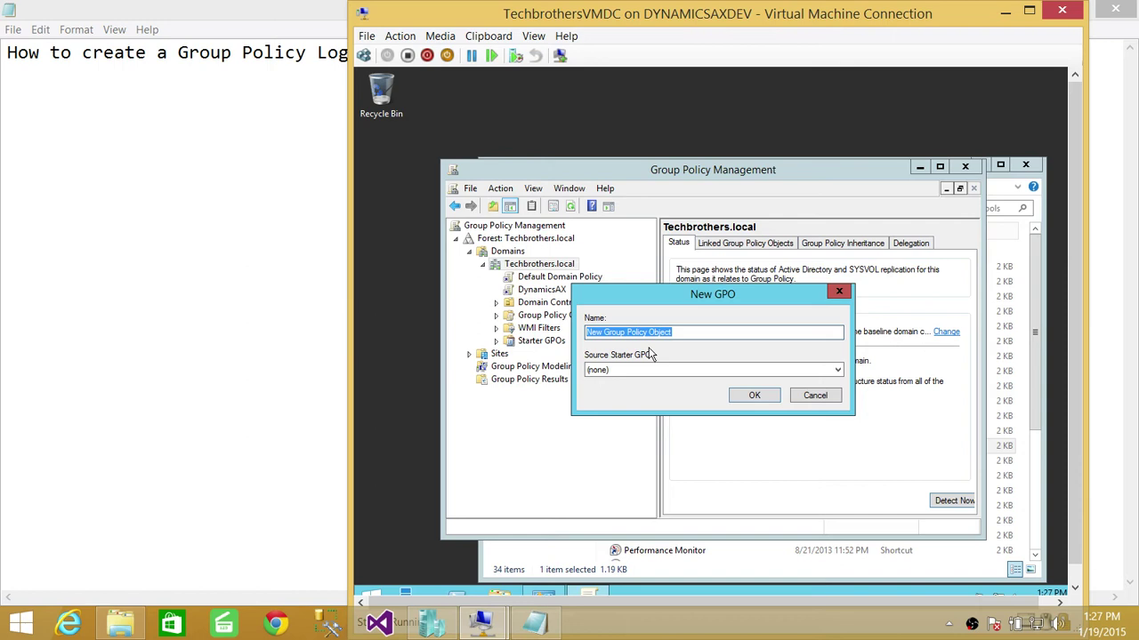
# Name the new GPO DynamicsAXClientInstall and create it
pyautogui.write('DynamicsA')
pyautogui.press('BackSpace')
pyautogui.press('BackSpace')
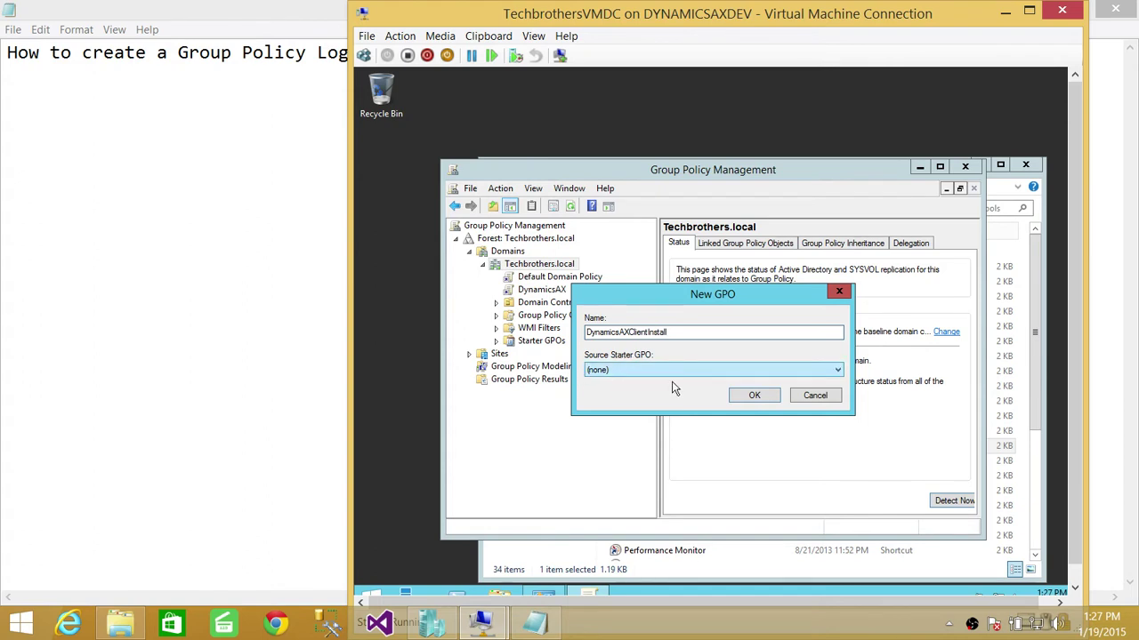
pyautogui.press('Tab')
pyautogui.click(753, 395)
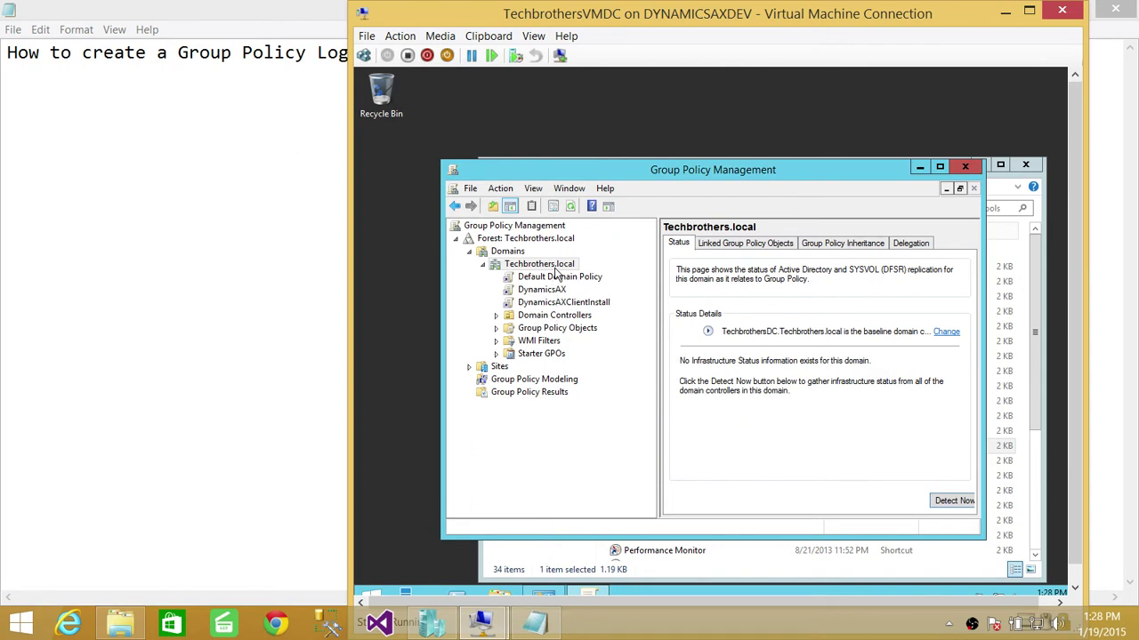
# Select the DynamicsAXClientInstall link and dismiss the link warning so it won't appear again
pyautogui.click(560, 302)
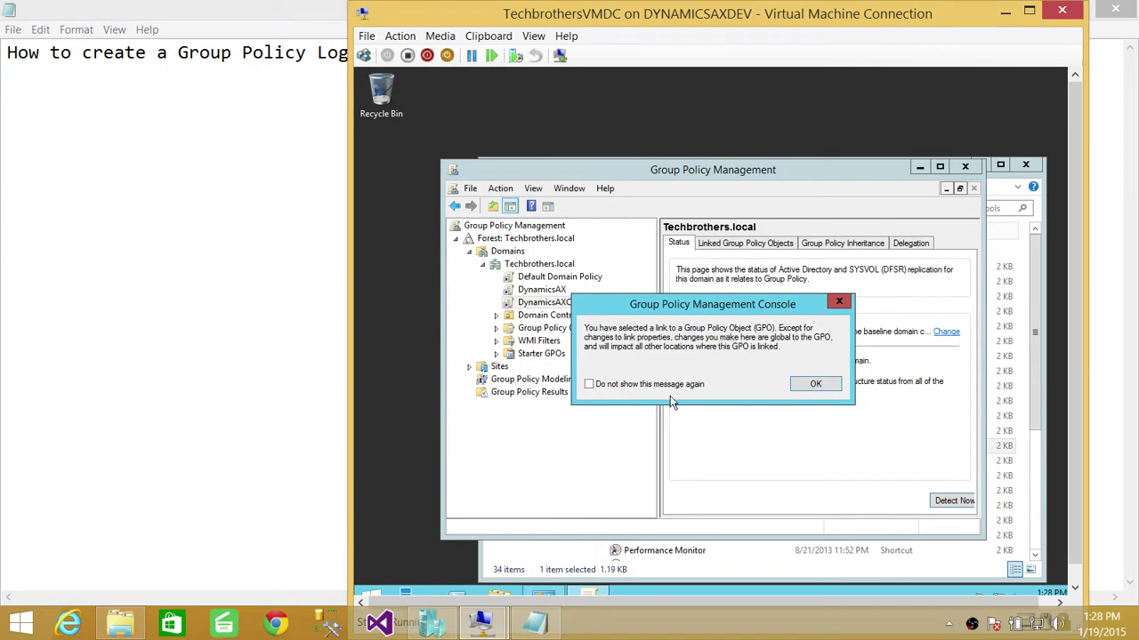
pyautogui.click(674, 389)
pyautogui.click(816, 386)
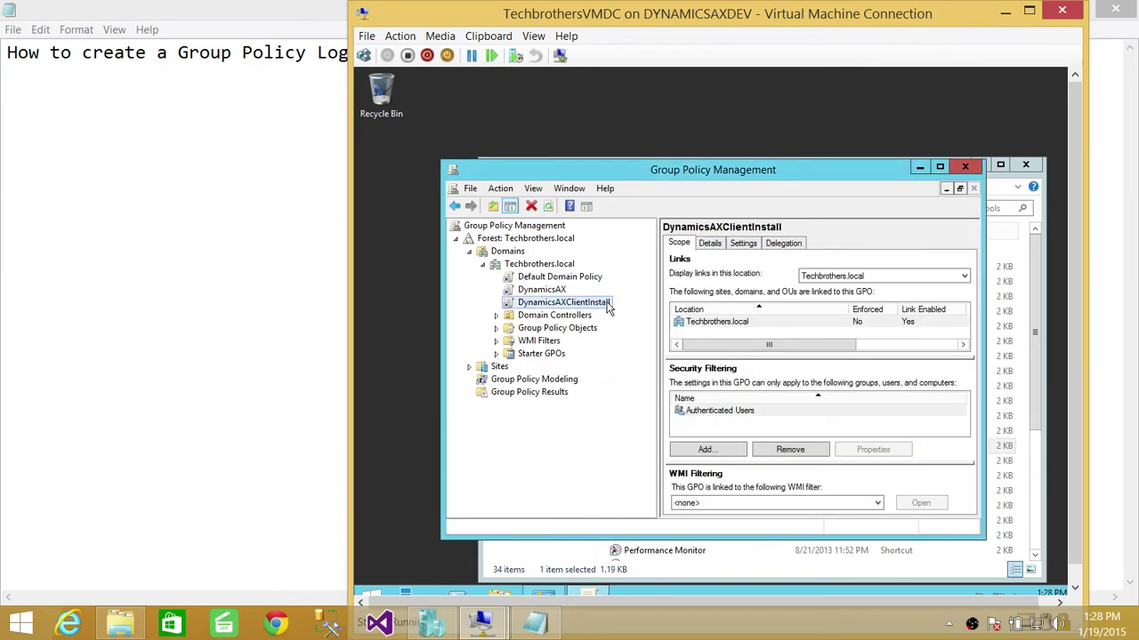
# Open the DynamicsAXClientInstall GPO in Group Policy Management Editor
pyautogui.rightClick(587, 307)
pyautogui.click(609, 308)
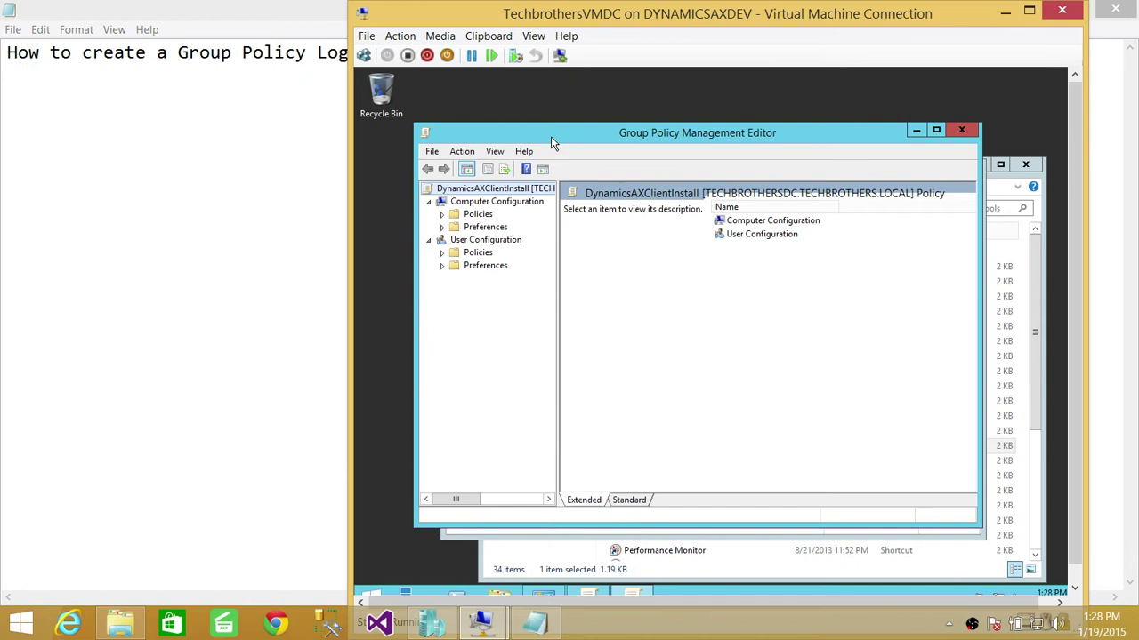
pyautogui.moveTo(593, 134); pyautogui.dragTo(641, 150)
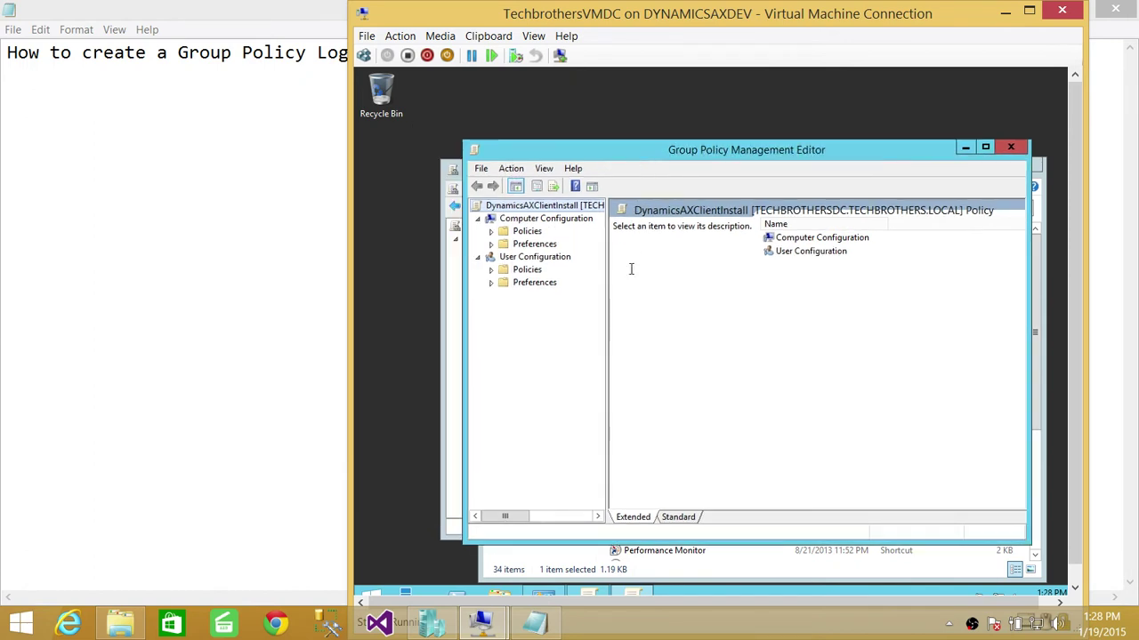
# Open Logon properties under User Configuration > Policies > Windows Settings > Scripts (Logon/Logoff)
pyautogui.click(523, 258)
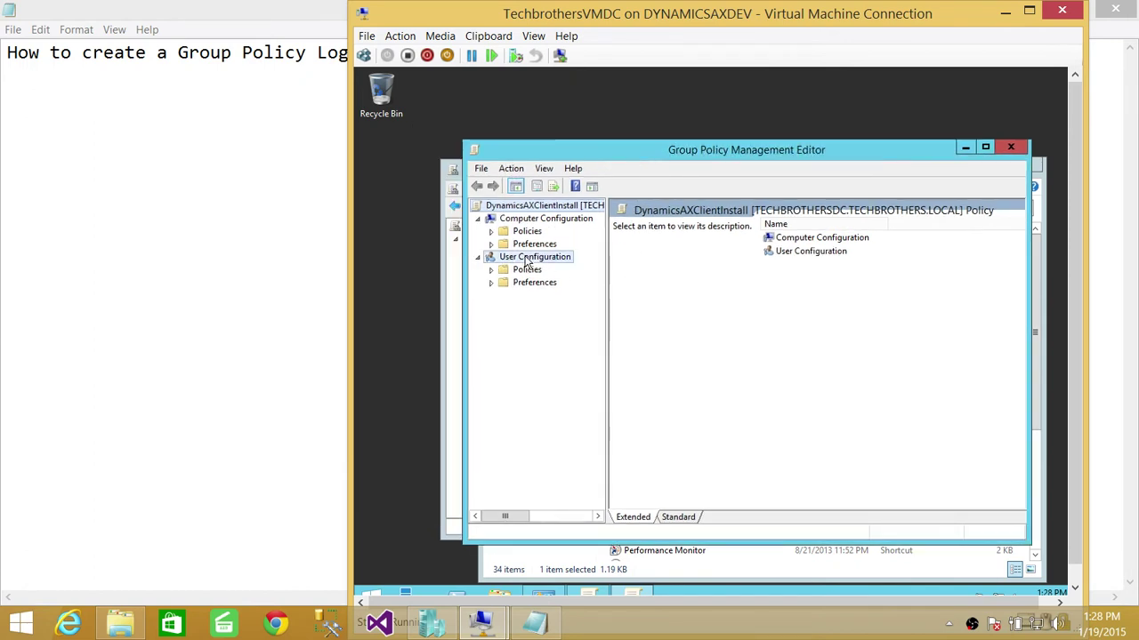
pyautogui.click(490, 270)
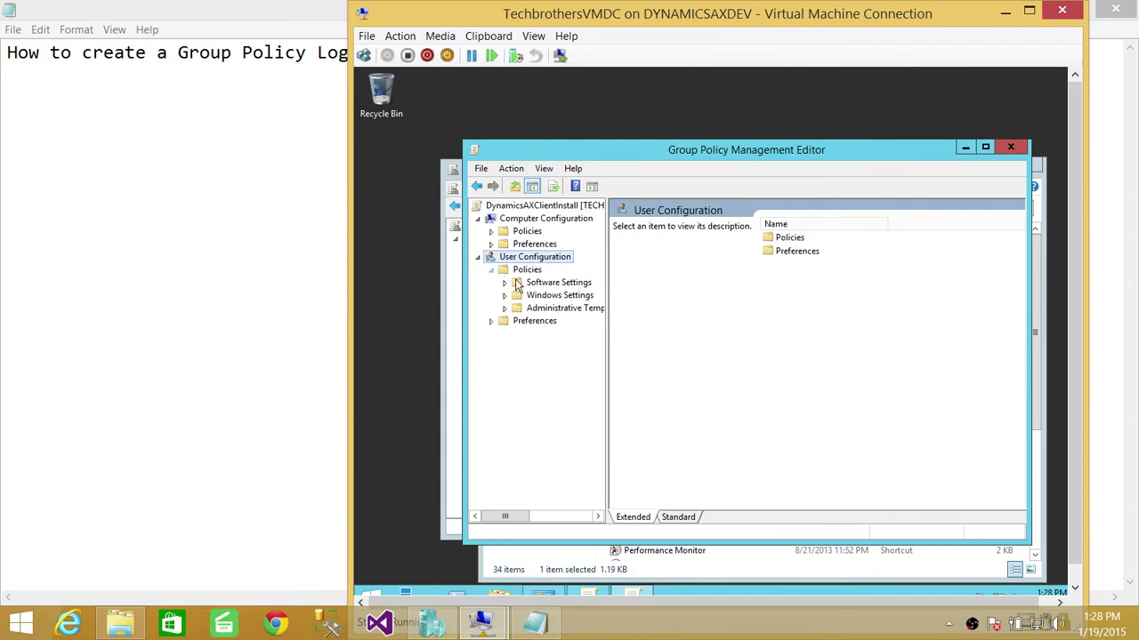
pyautogui.click(504, 296)
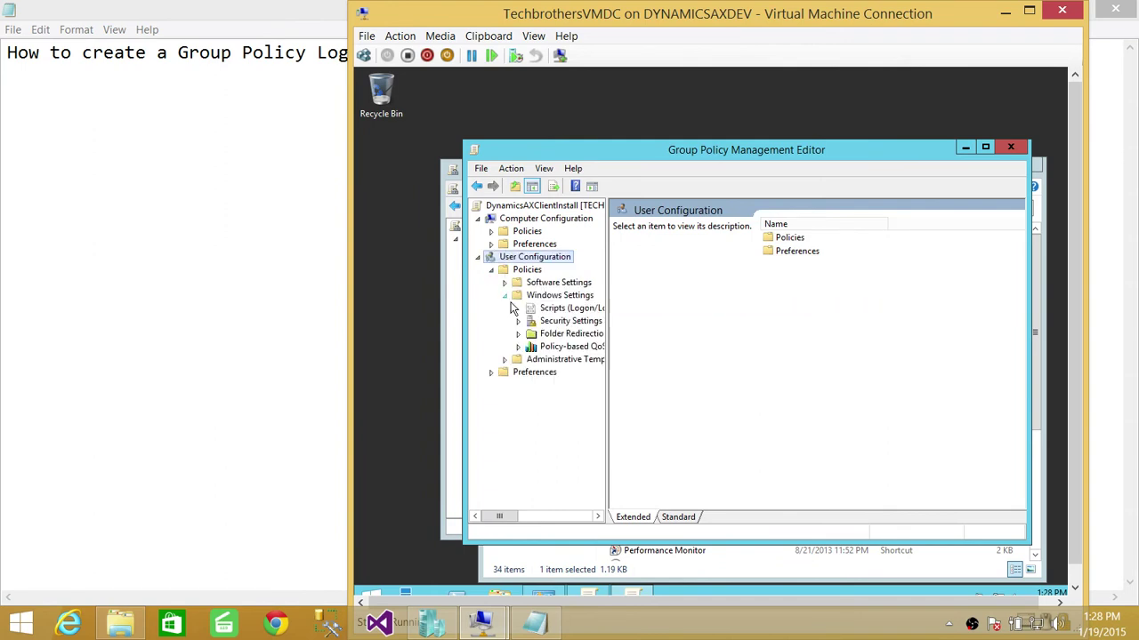
pyautogui.click(570, 312)
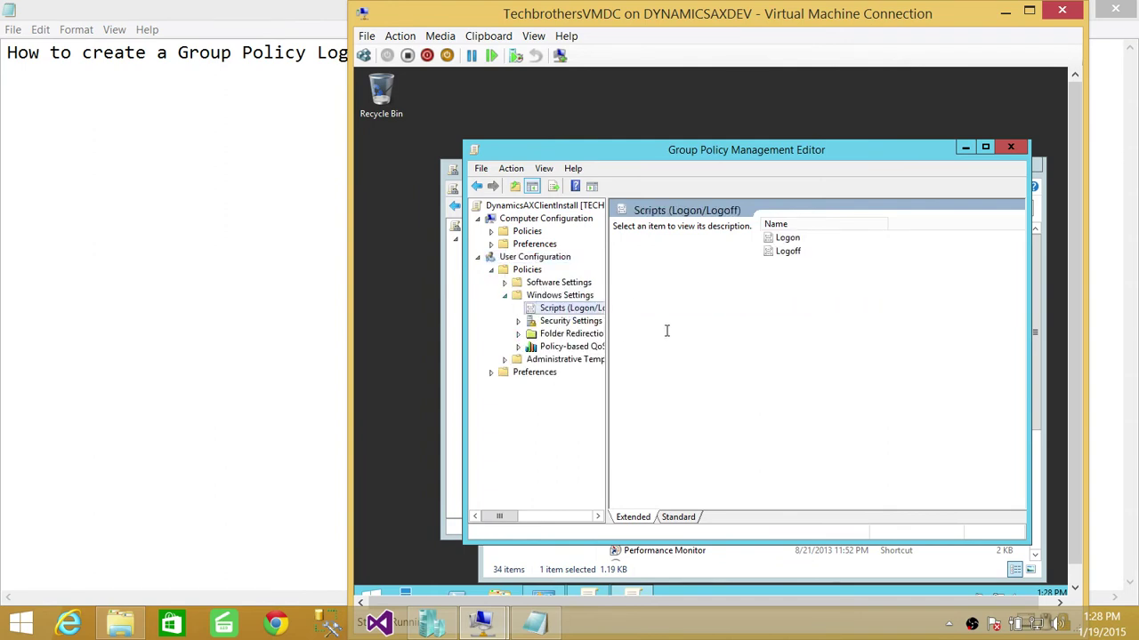
pyautogui.moveTo(606, 327); pyautogui.dragTo(659, 329)
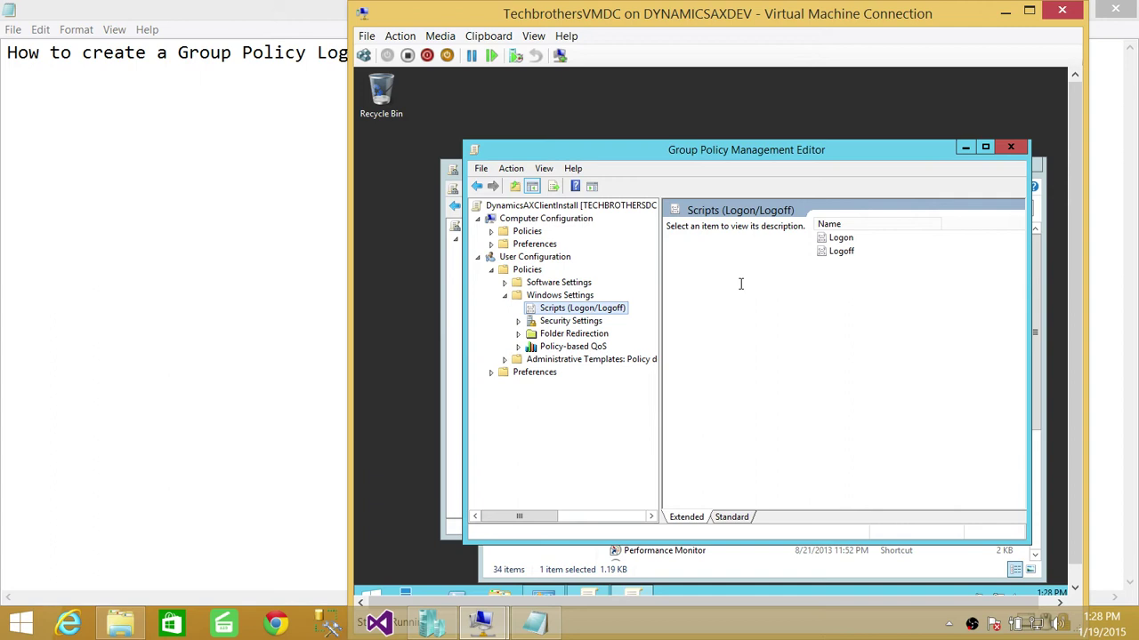
pyautogui.click(832, 238)
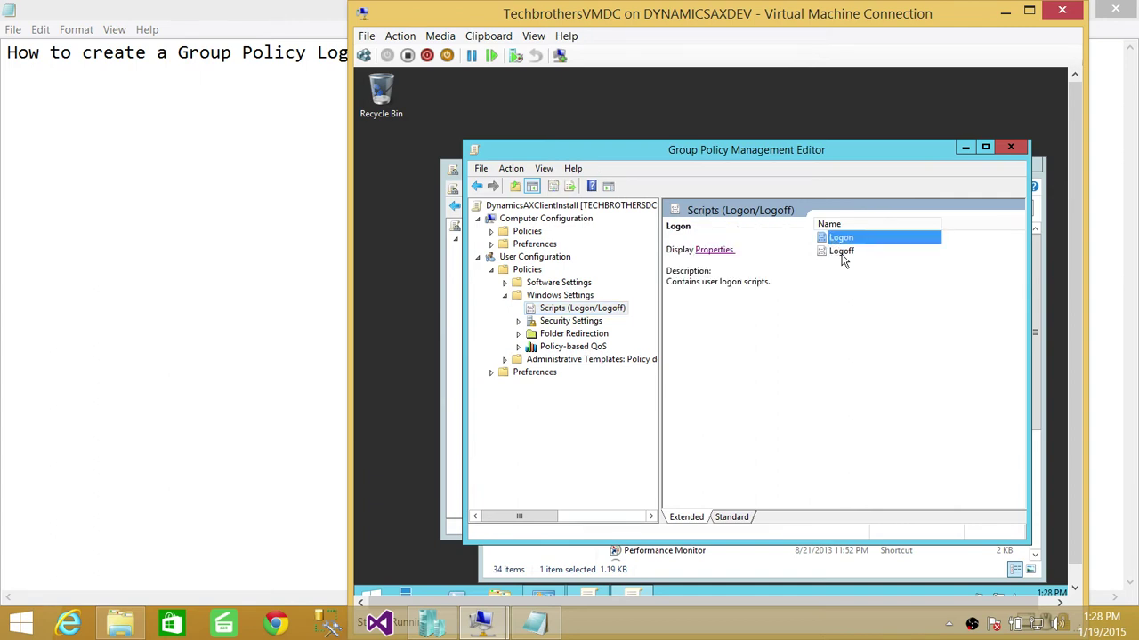
pyautogui.click(716, 249)
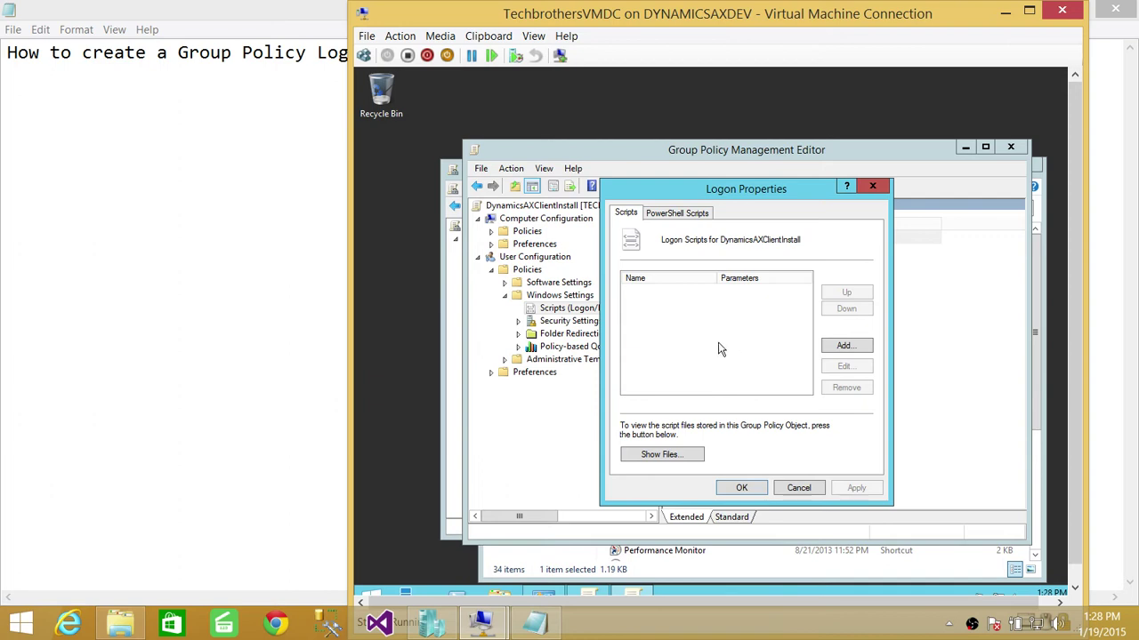
# Show the GPO's Logon folder in File Explorer and try creating a new text document there
pyautogui.click(666, 455)
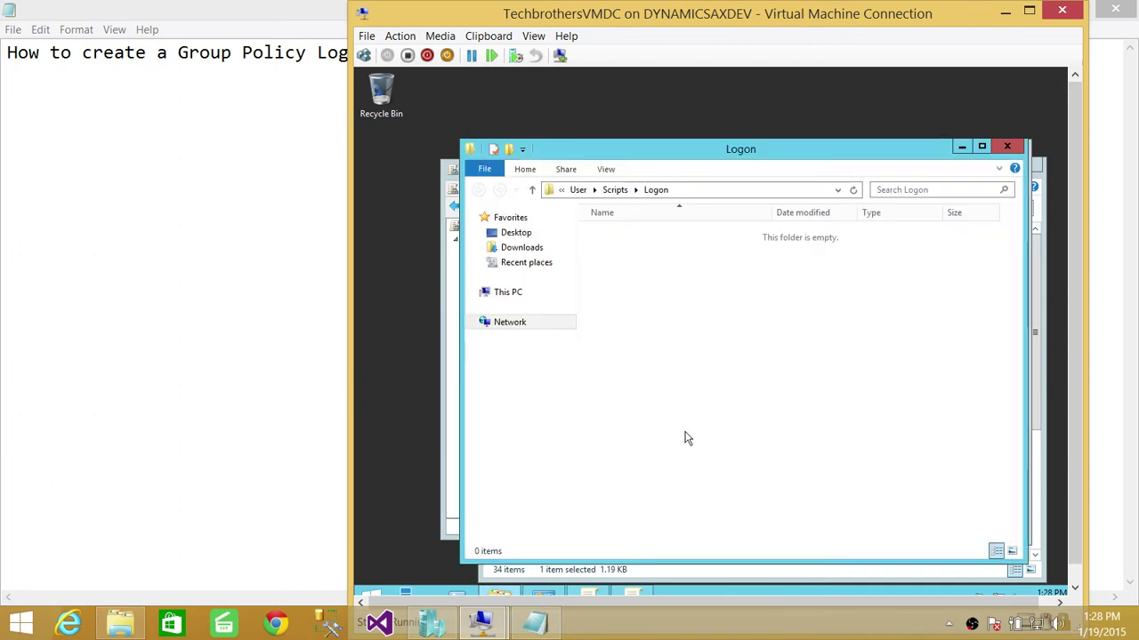
pyautogui.rightClick(698, 315)
pyautogui.moveTo(745, 442)
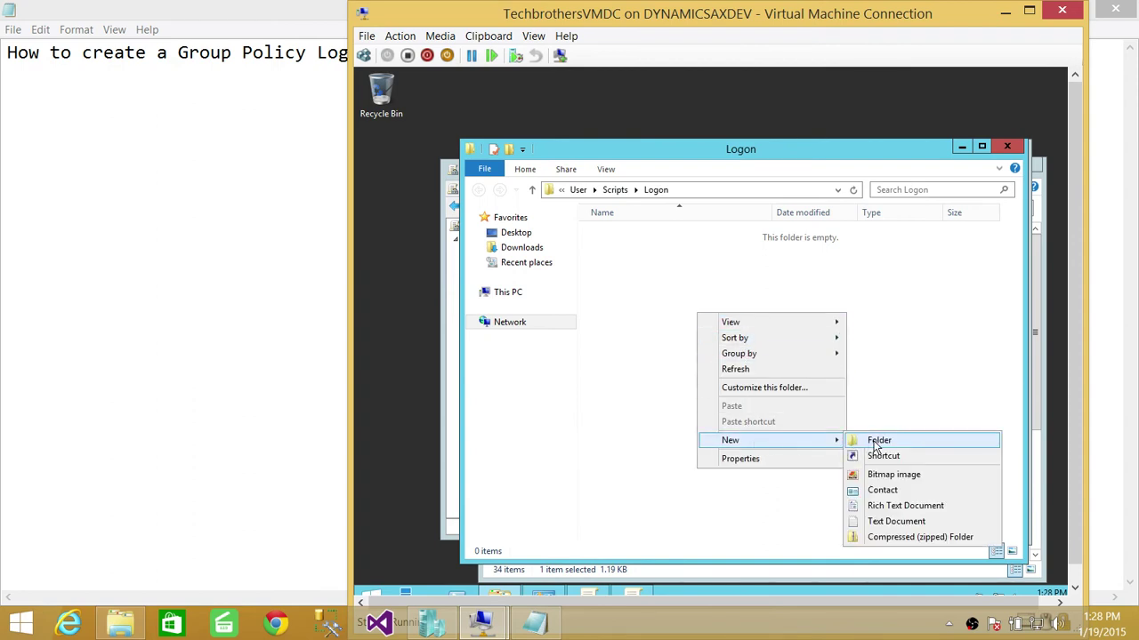
pyautogui.click(883, 522)
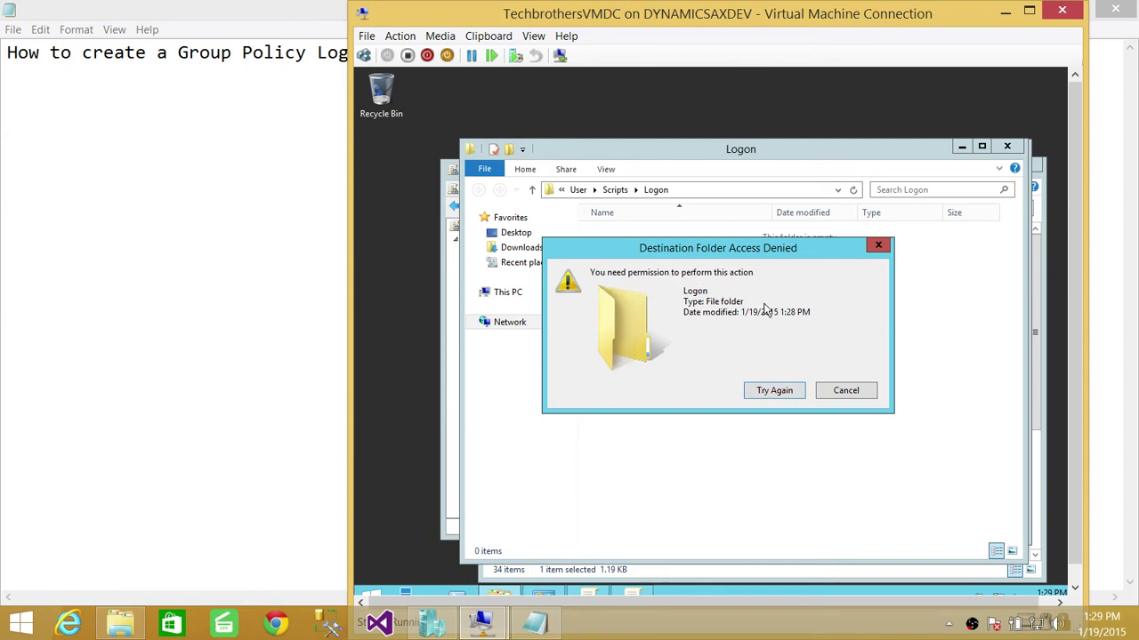
# Dismiss the access-denied message and highlight the GUID {E71F67EA-287E-4AF2-A348-D0AE12ECFE7F} in the folder path
pyautogui.click(852, 396)
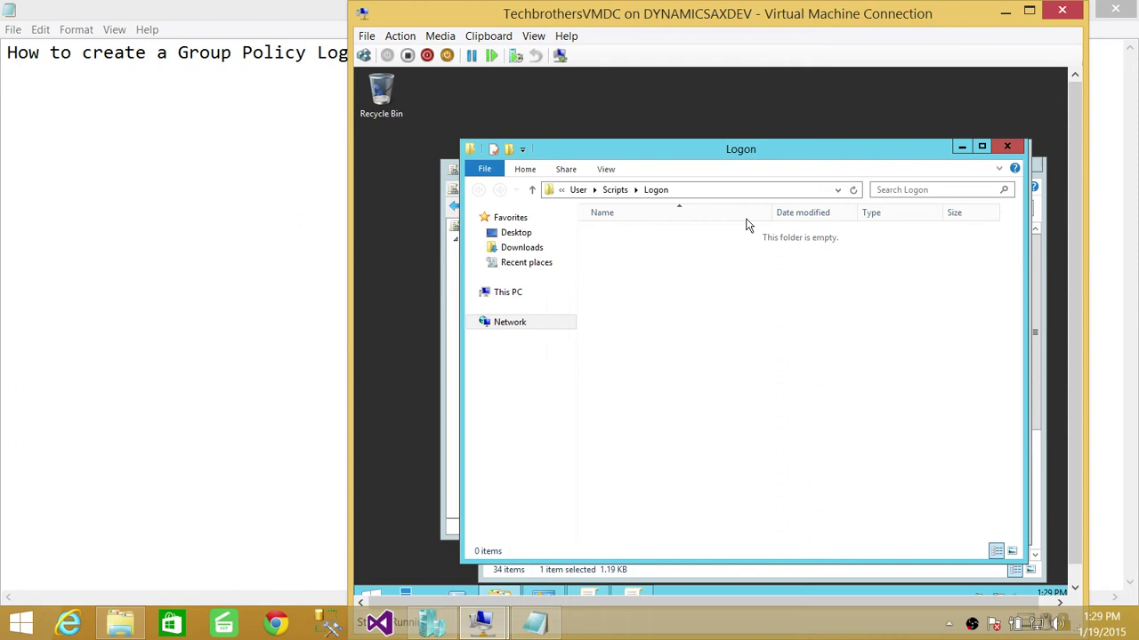
pyautogui.click(734, 190)
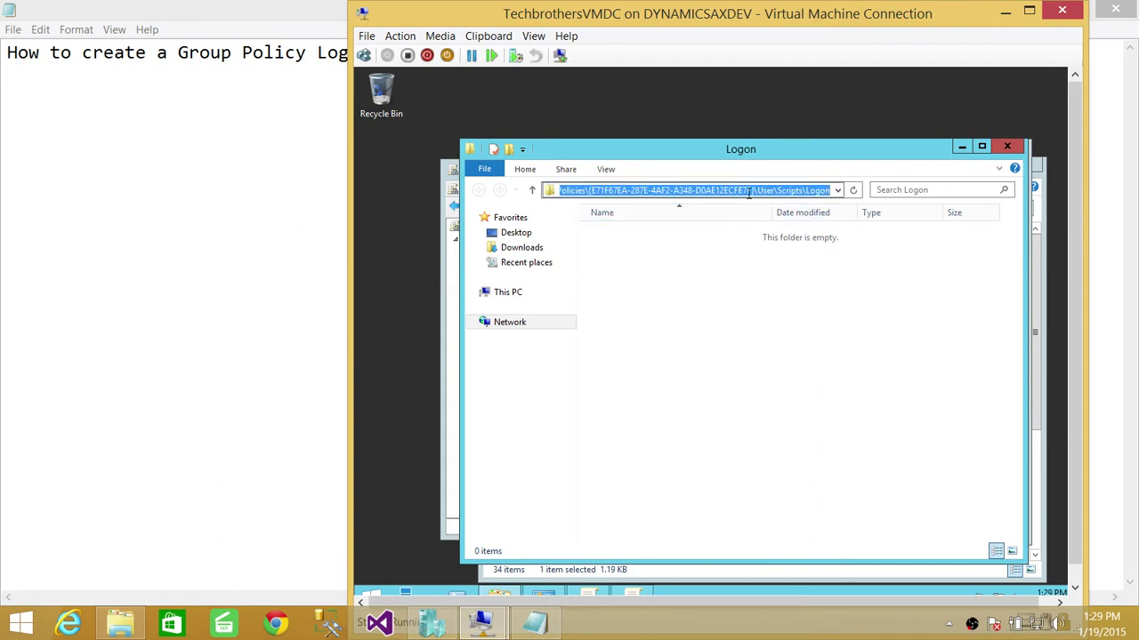
pyautogui.moveTo(750, 190); pyautogui.dragTo(598, 185)
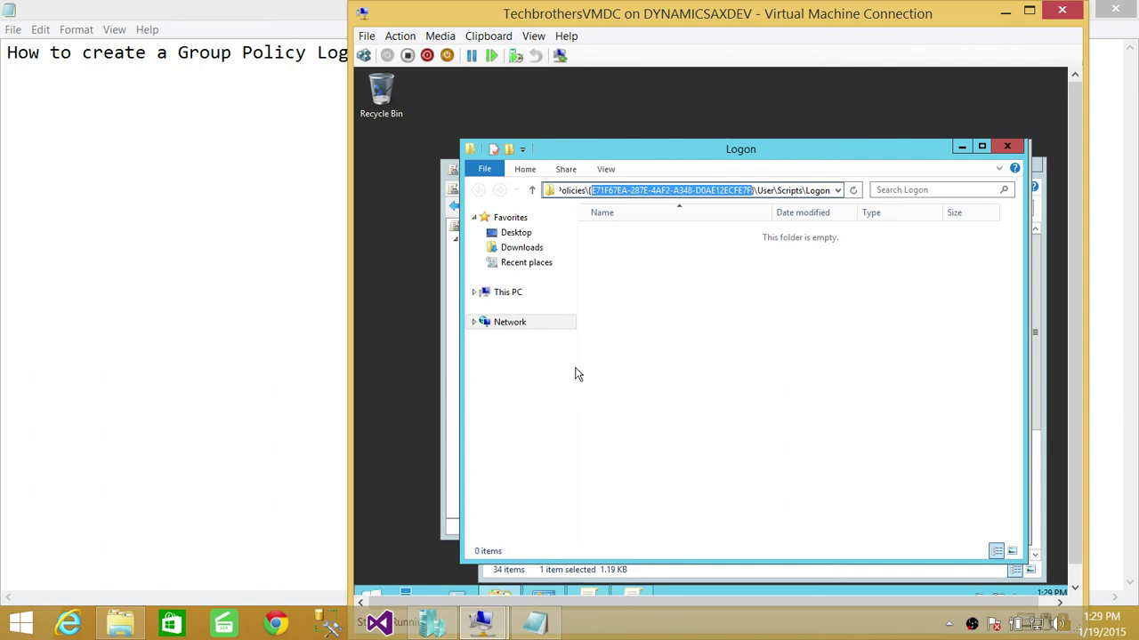
# From This PC, browse to C:\Windows\SYSVOL\sysvol\Techbrothers.local\scripts
pyautogui.click(360, 599)
pyautogui.click(480, 324)
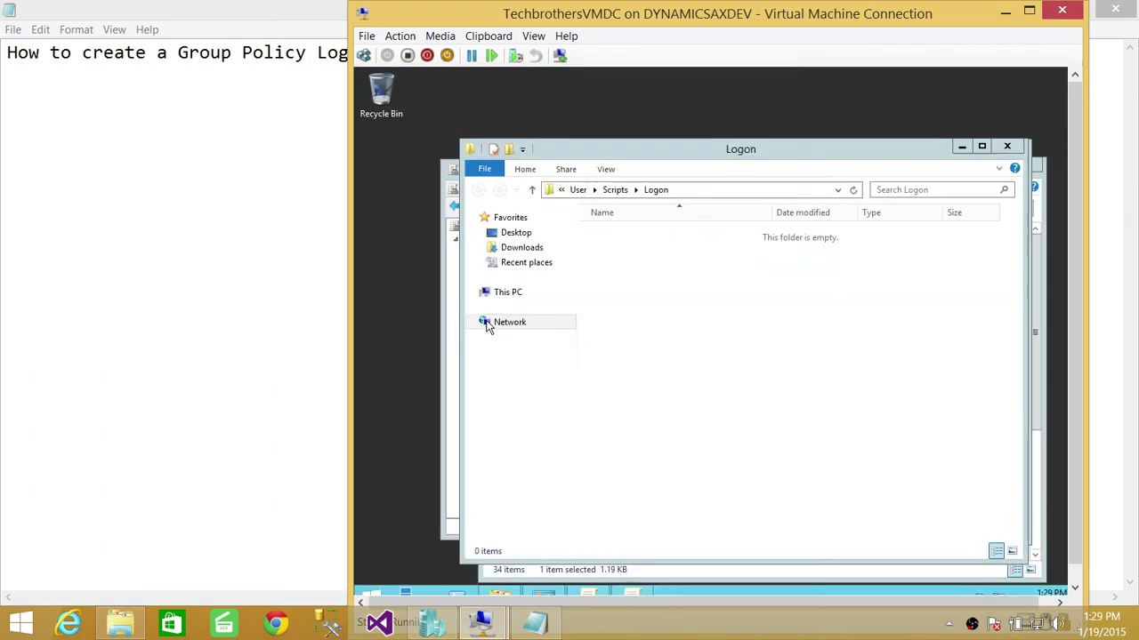
pyautogui.doubleClick(658, 404)
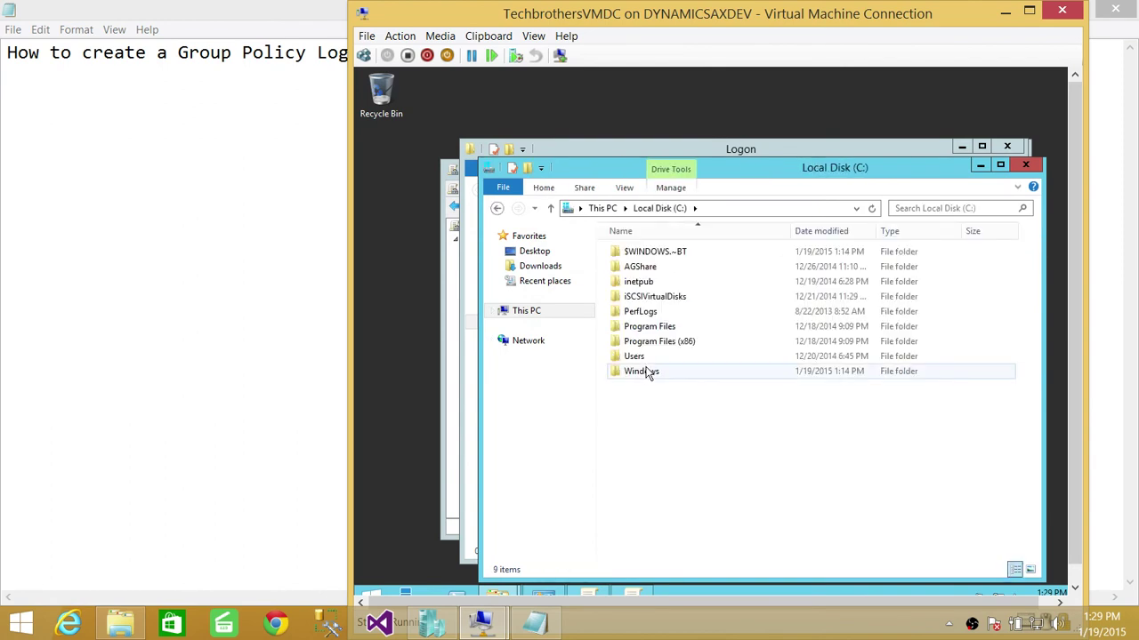
pyautogui.click(645, 373)
pyautogui.doubleClick(645, 372)
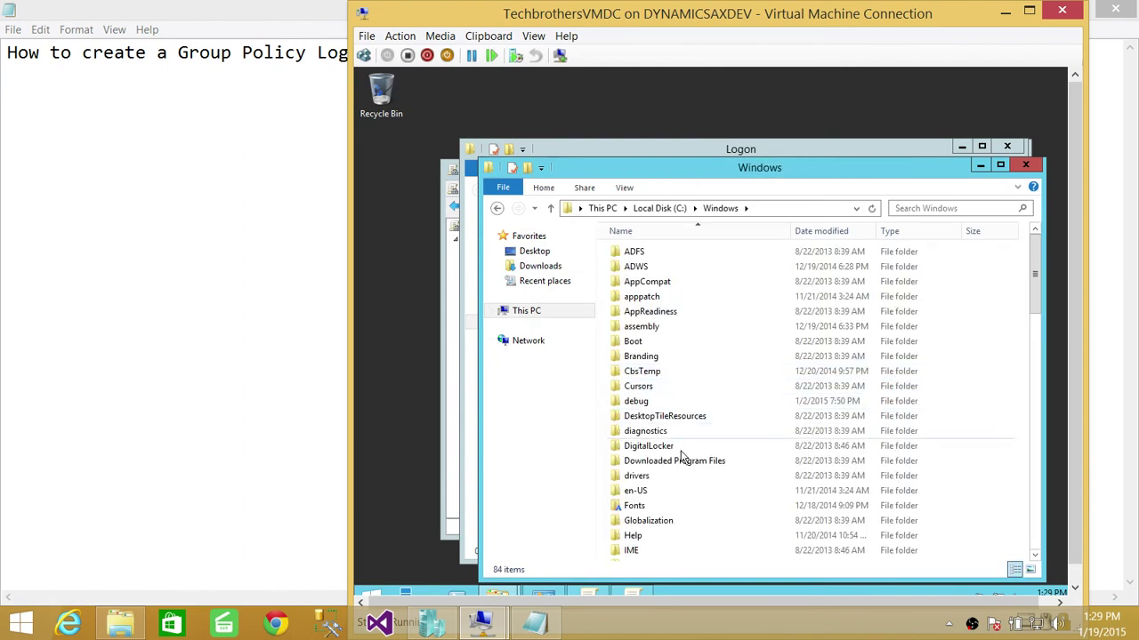
pyautogui.click(648, 433)
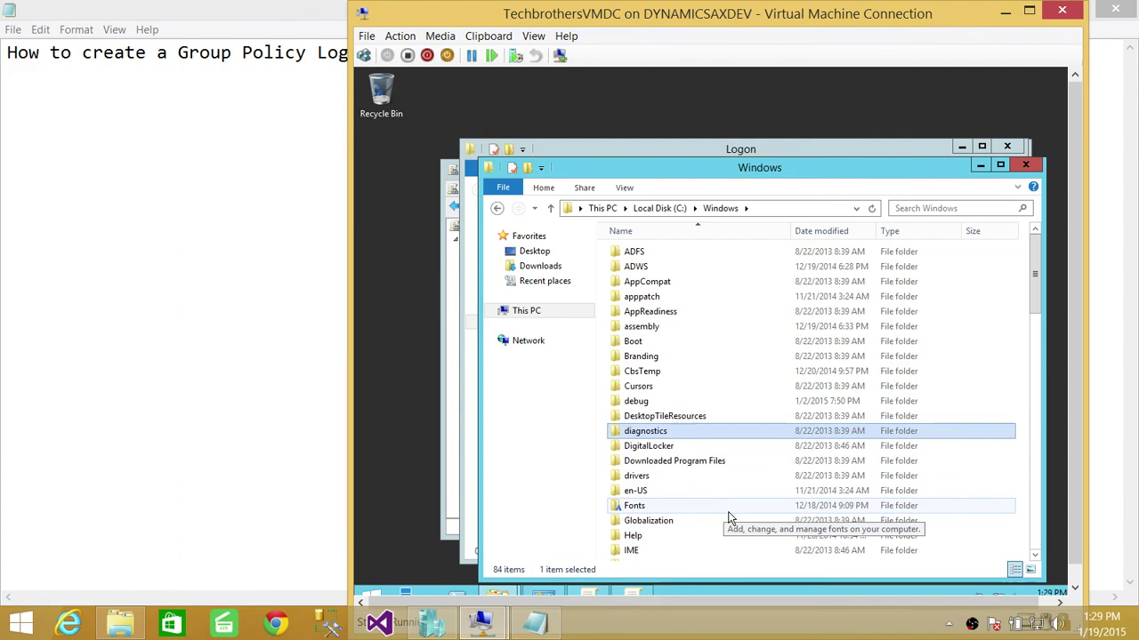
pyautogui.press('s')
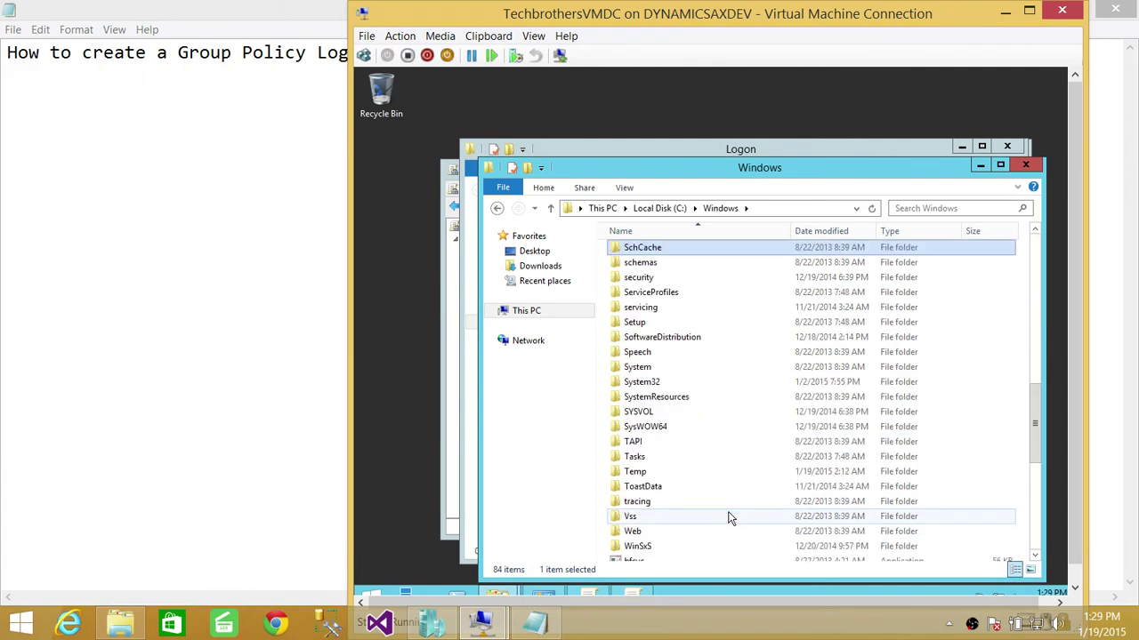
pyautogui.doubleClick(639, 414)
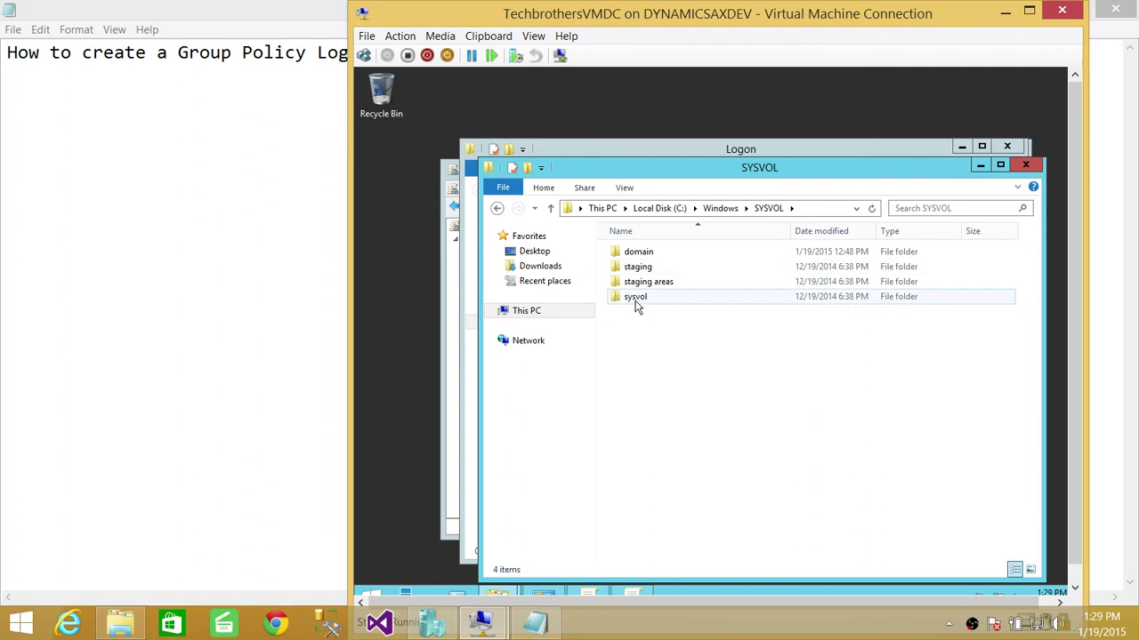
pyautogui.doubleClick(634, 301)
pyautogui.doubleClick(664, 254)
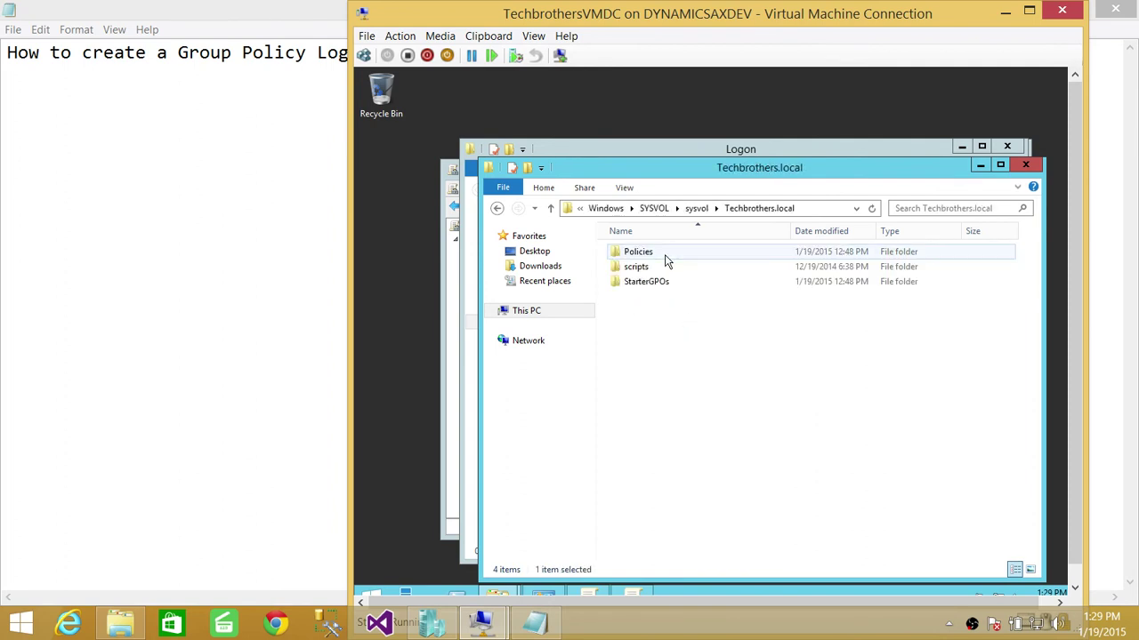
pyautogui.click(648, 269)
pyautogui.doubleClick(647, 270)
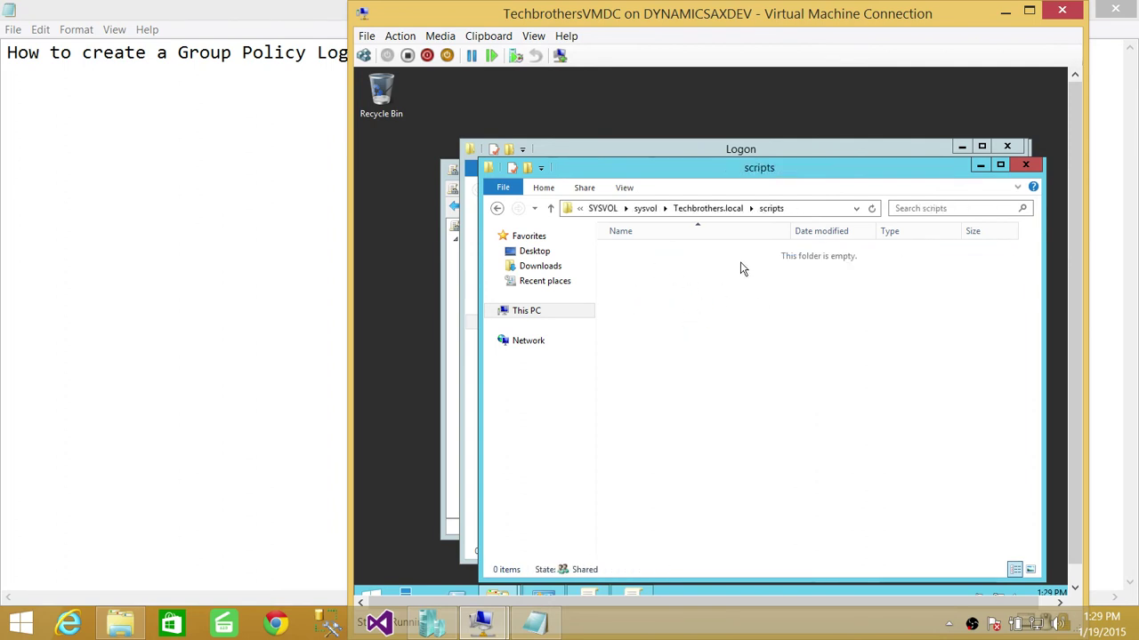
# Move back up to SYSVOL and re-enter sysvol\Techbrothers.local\scripts to trace the folder structure
pyautogui.click(646, 213)
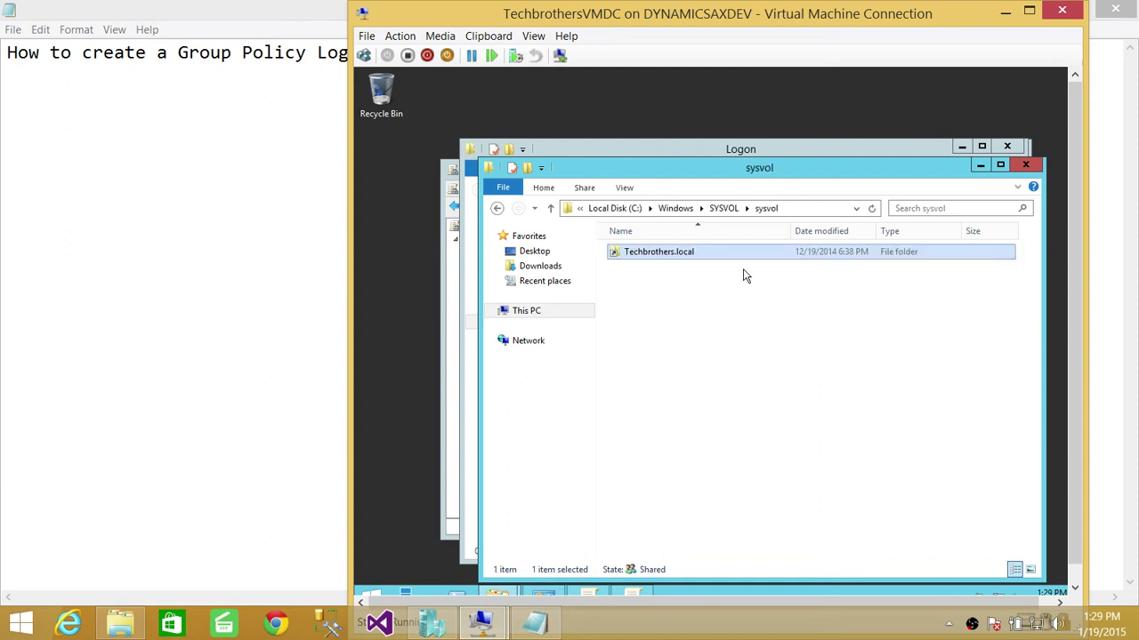
pyautogui.click(734, 212)
pyautogui.doubleClick(660, 255)
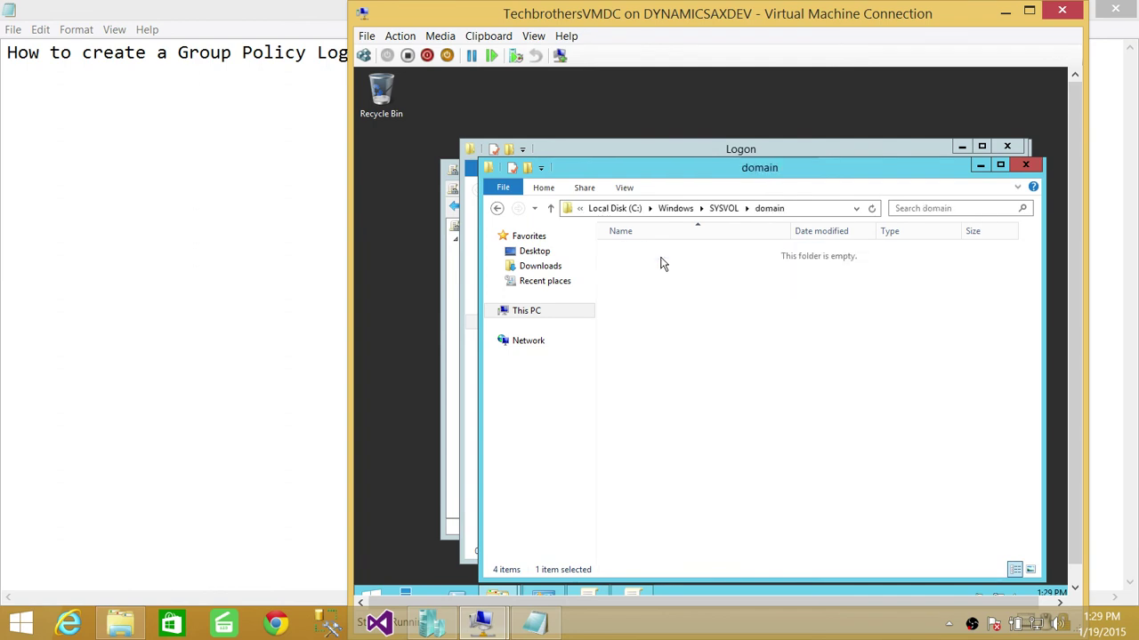
pyautogui.doubleClick(658, 266)
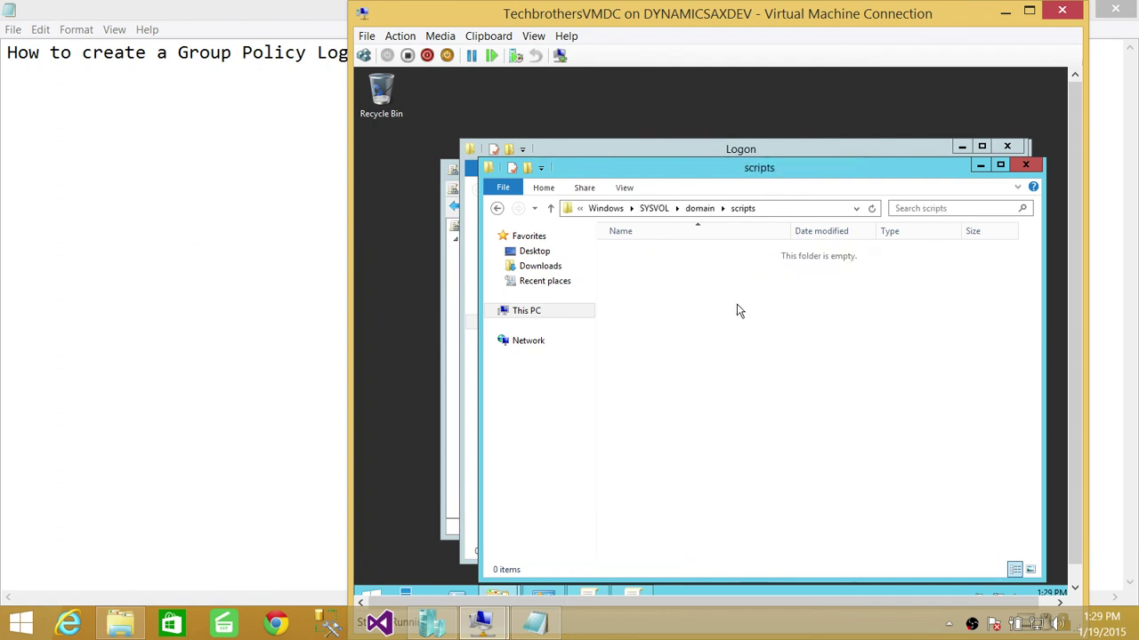
pyautogui.click(657, 210)
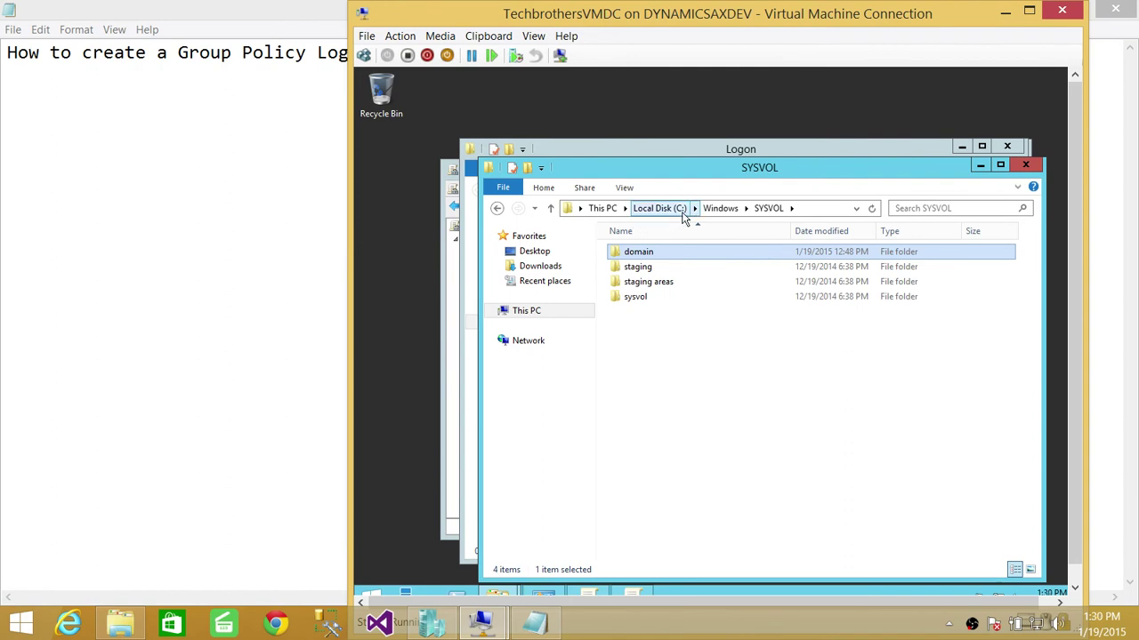
pyautogui.doubleClick(637, 297)
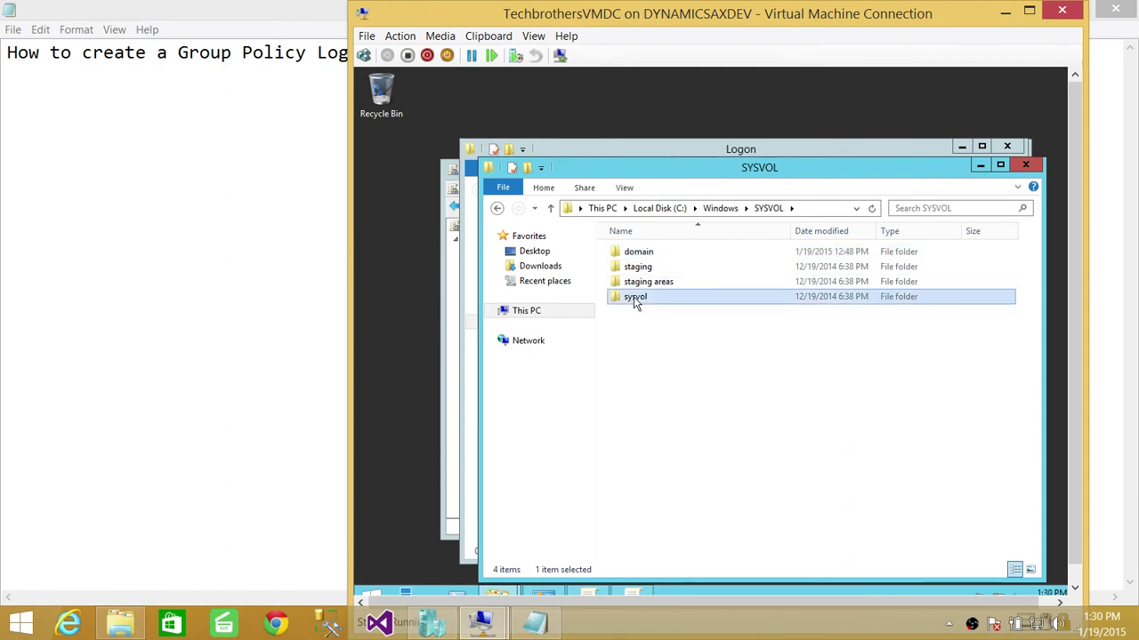
pyautogui.doubleClick(656, 252)
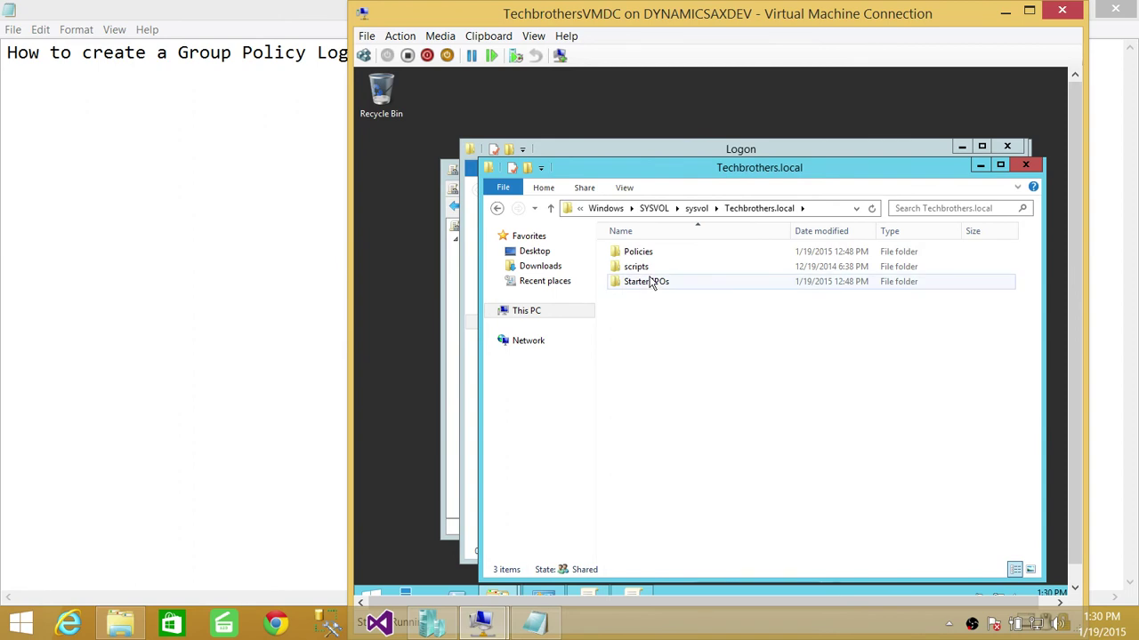
pyautogui.doubleClick(648, 268)
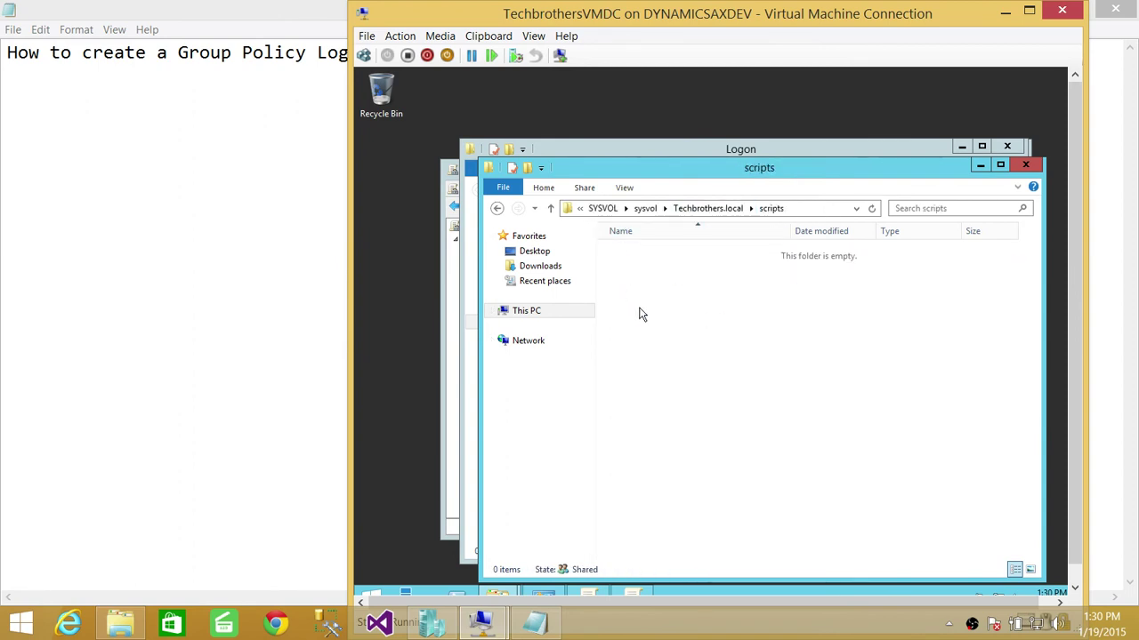
# Compare the scripts folder's full path with the Logon folder's path, then minimize the Logon window
pyautogui.click(806, 211)
pyautogui.click(808, 210)
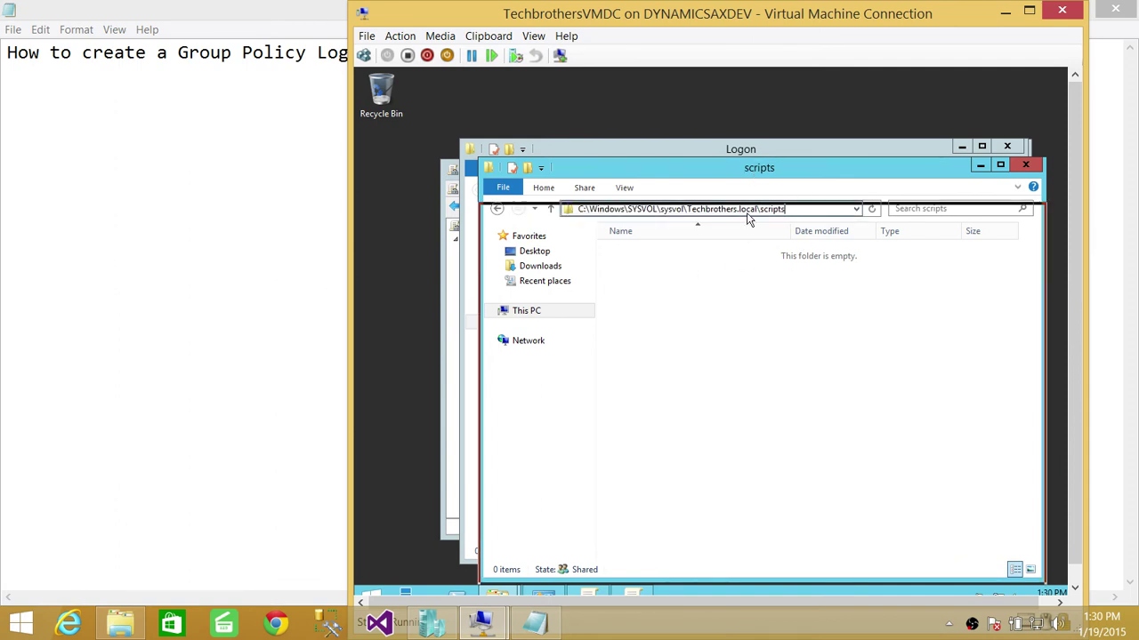
pyautogui.moveTo(752, 169); pyautogui.dragTo(756, 266)
pyautogui.click(731, 190)
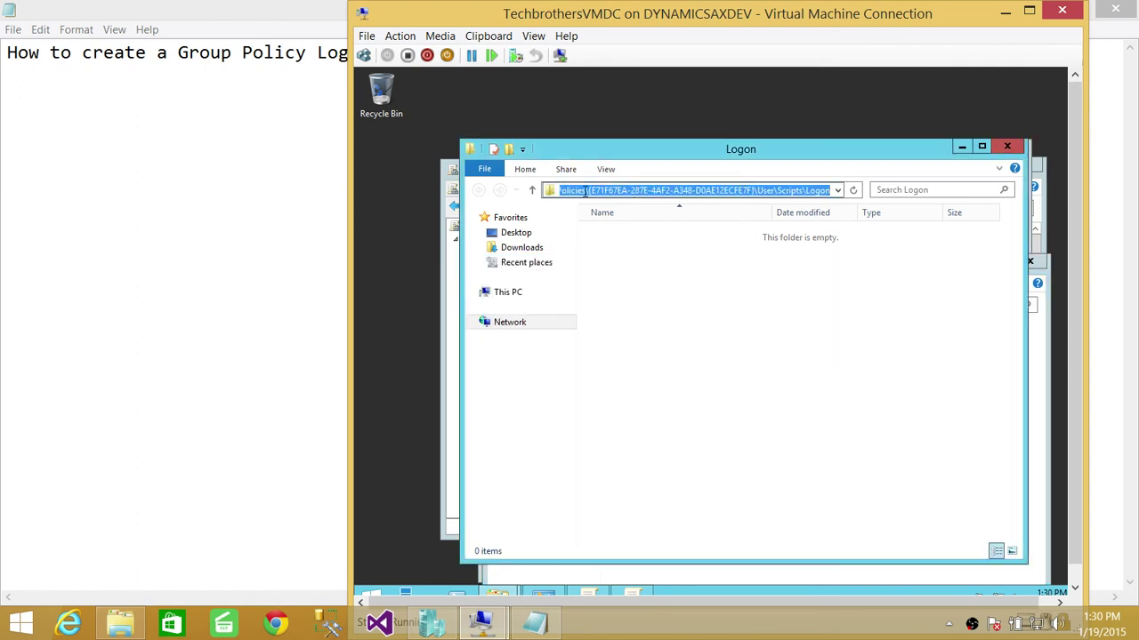
pyautogui.moveTo(586, 191); pyautogui.dragTo(517, 190)
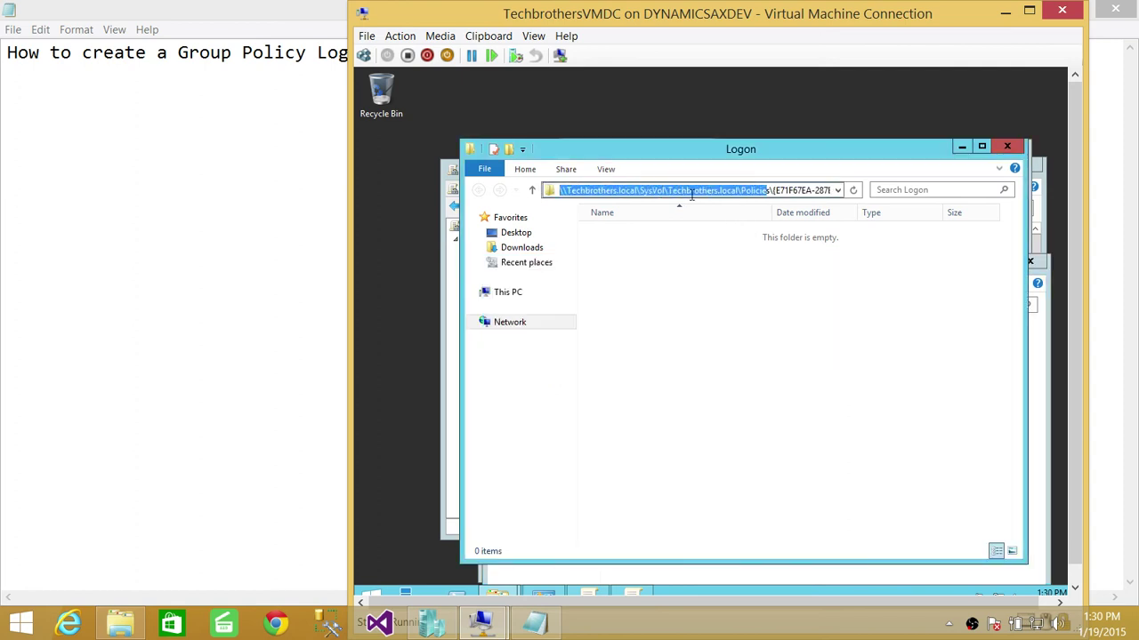
pyautogui.click(960, 149)
# Open the Policies folder and widen the Name column to show full GUID folder names
pyautogui.click(722, 305)
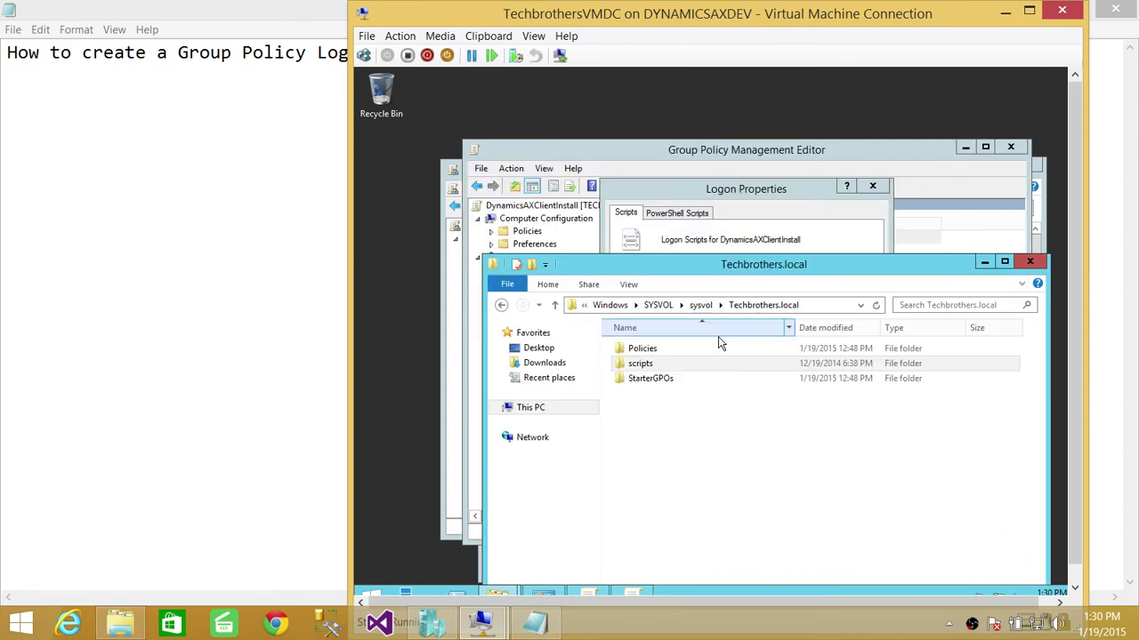
pyautogui.doubleClick(648, 348)
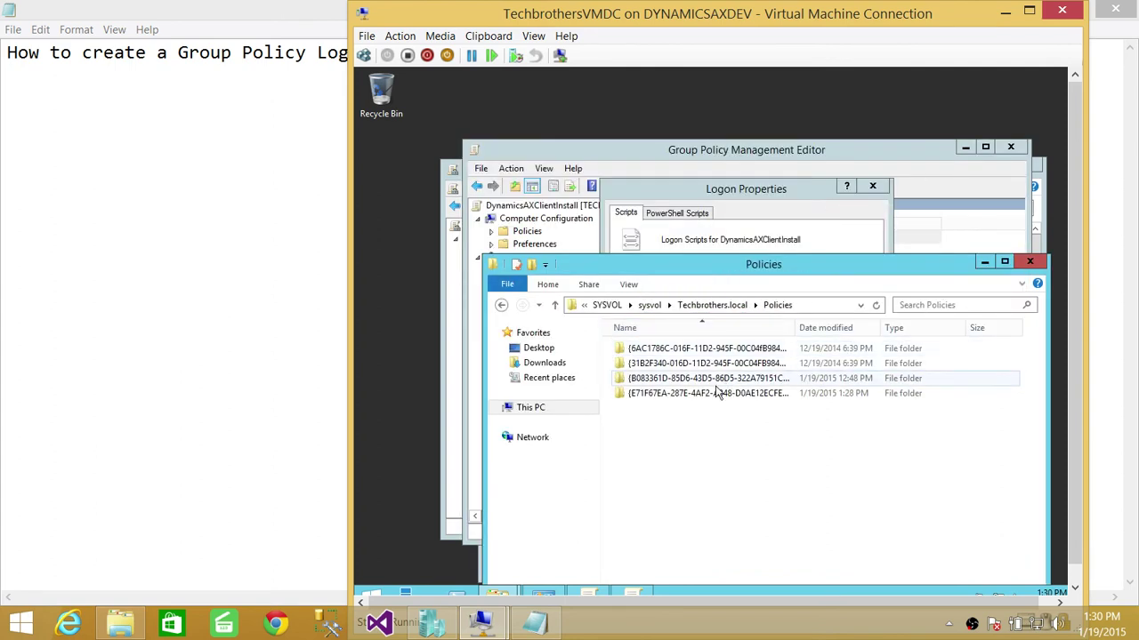
pyautogui.click(703, 397)
pyautogui.moveTo(795, 327); pyautogui.dragTo(838, 327)
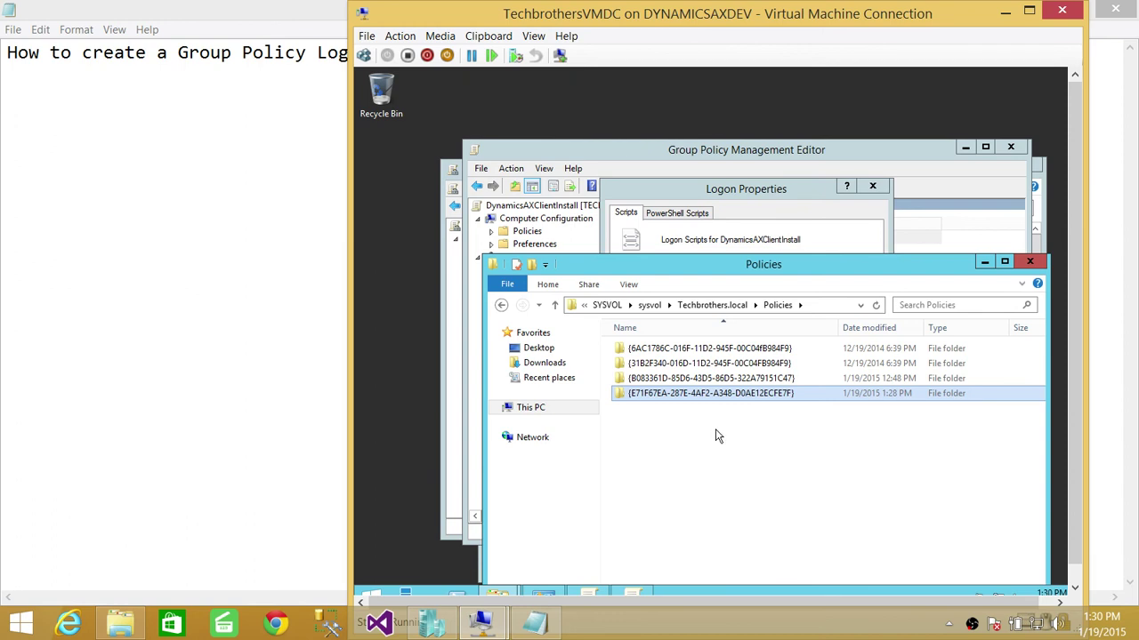
# Copy AxinstallCleint from {B083361D-85D6-43D5-86D5-322A79151C47}\User\Scripts\Logon, then return to the User folder
pyautogui.doubleClick(718, 379)
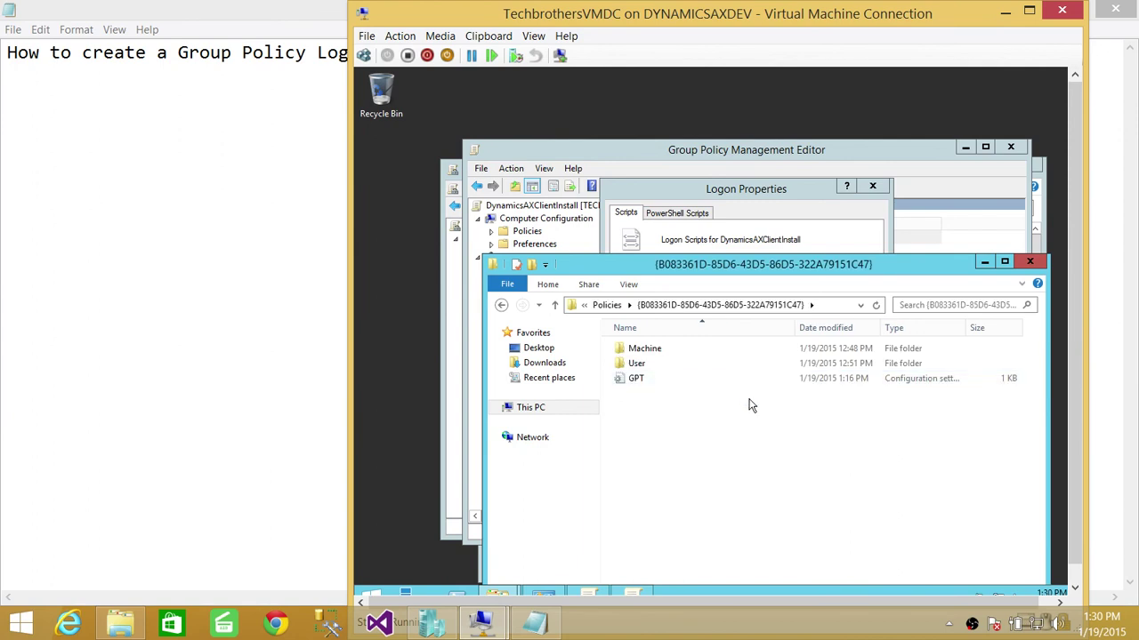
pyautogui.doubleClick(637, 364)
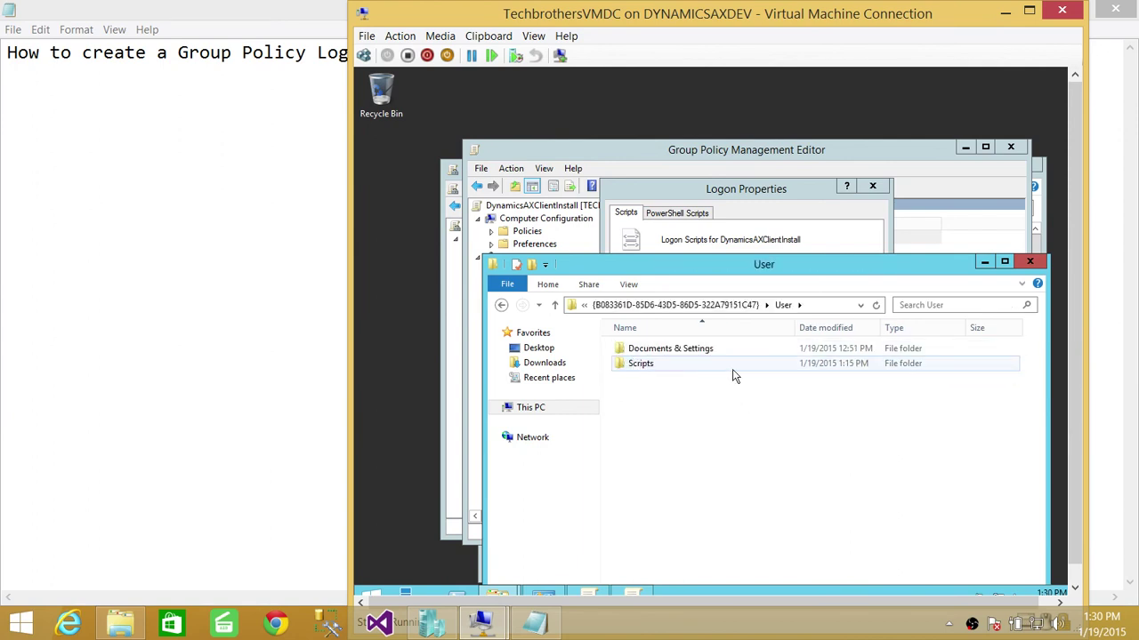
pyautogui.click(674, 369)
pyautogui.doubleClick(674, 368)
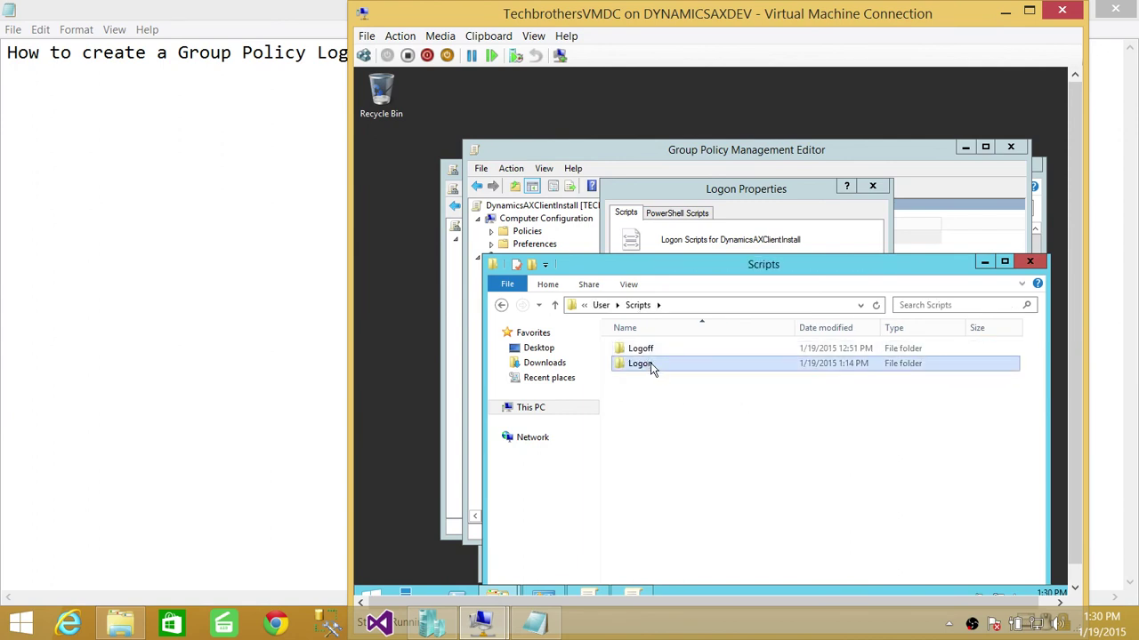
pyautogui.doubleClick(660, 365)
pyautogui.rightClick(673, 349)
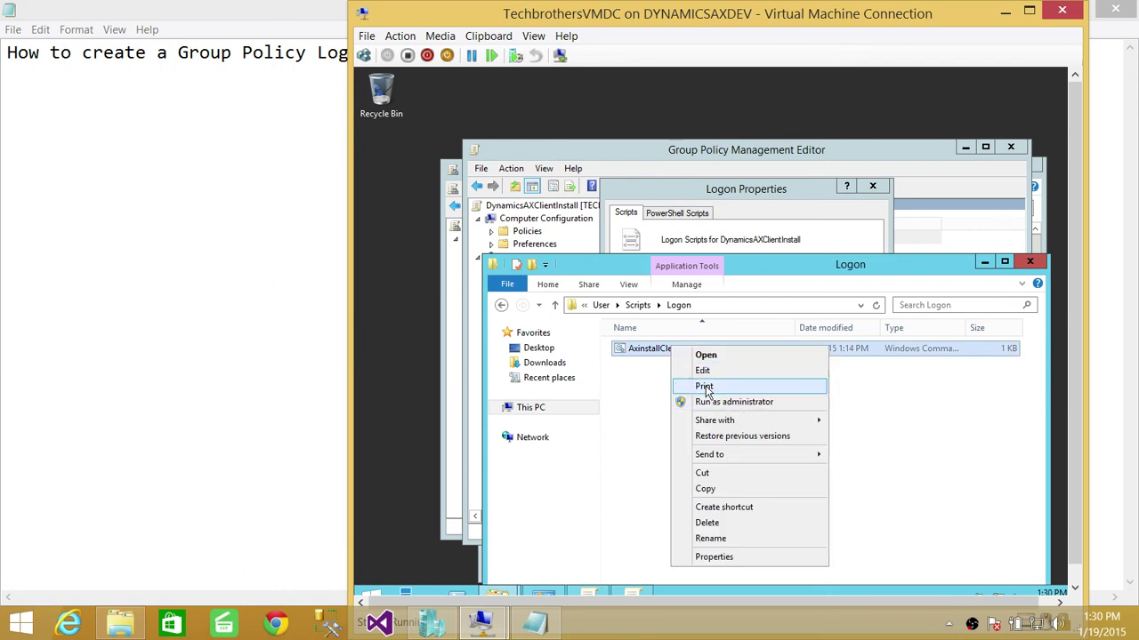
pyautogui.click(709, 489)
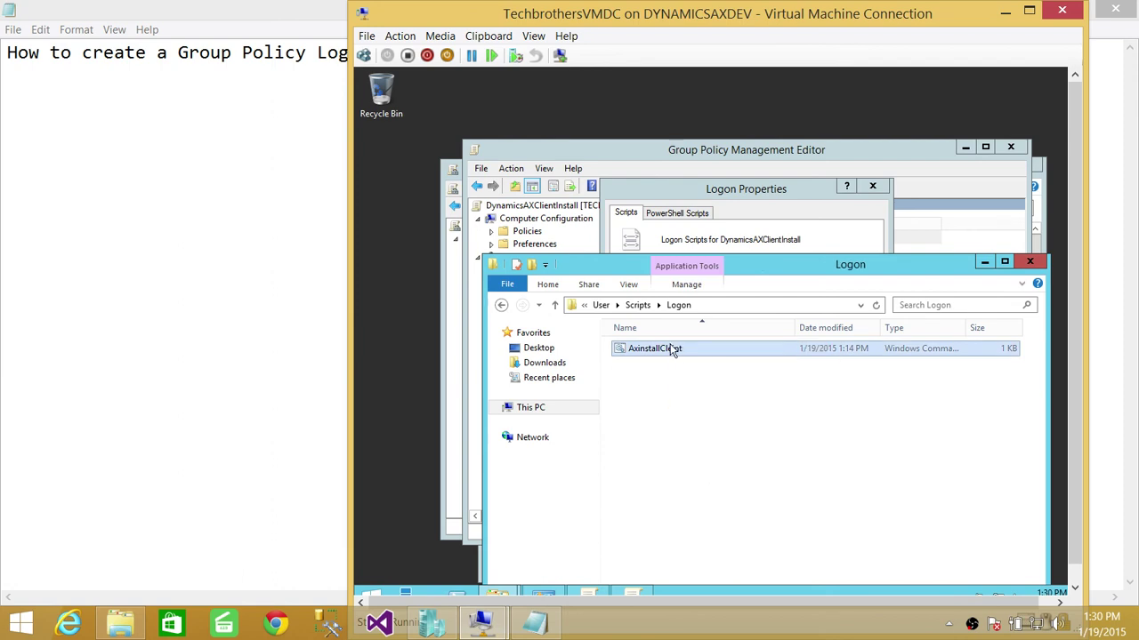
pyautogui.click(638, 305)
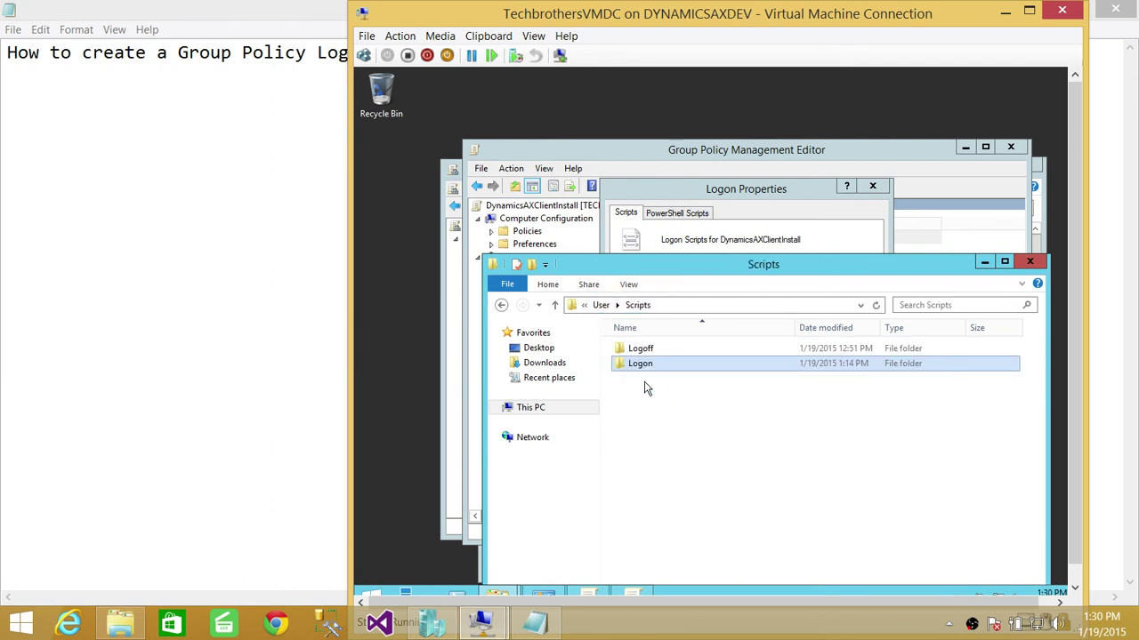
pyautogui.click(601, 305)
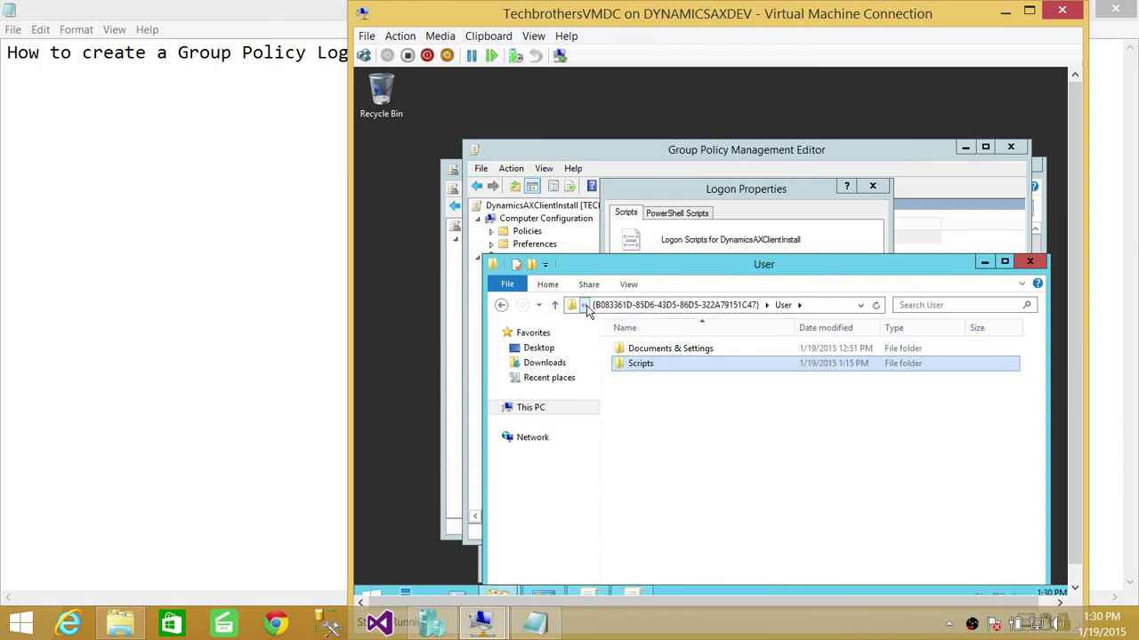
# Trim the address bar path to go back to the Policies folder
pyautogui.click(586, 307)
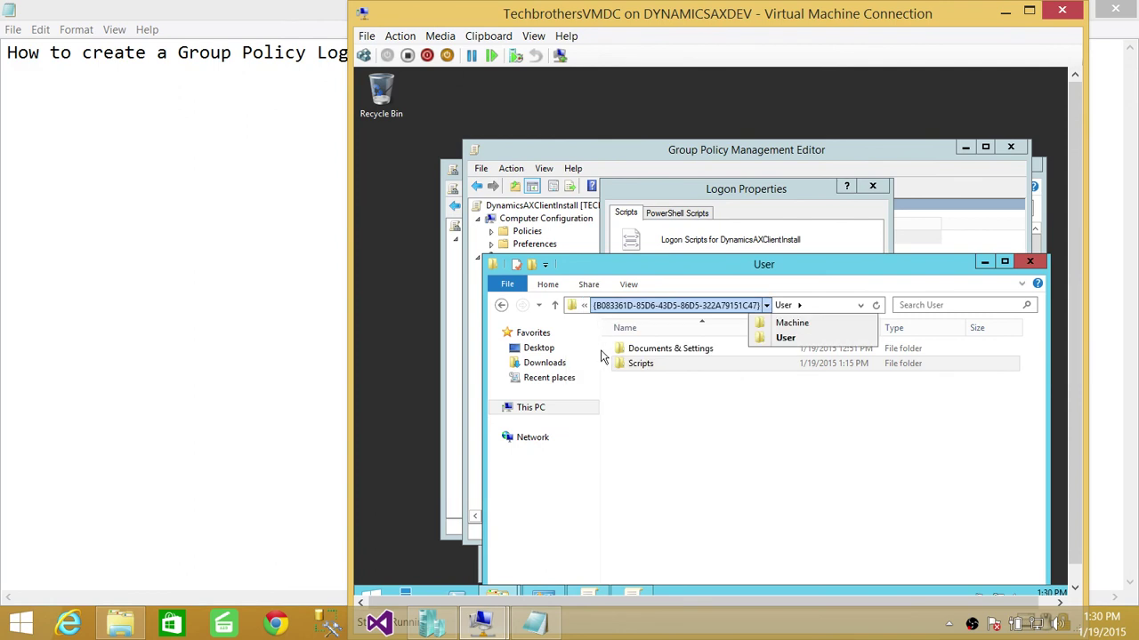
pyautogui.click(663, 462)
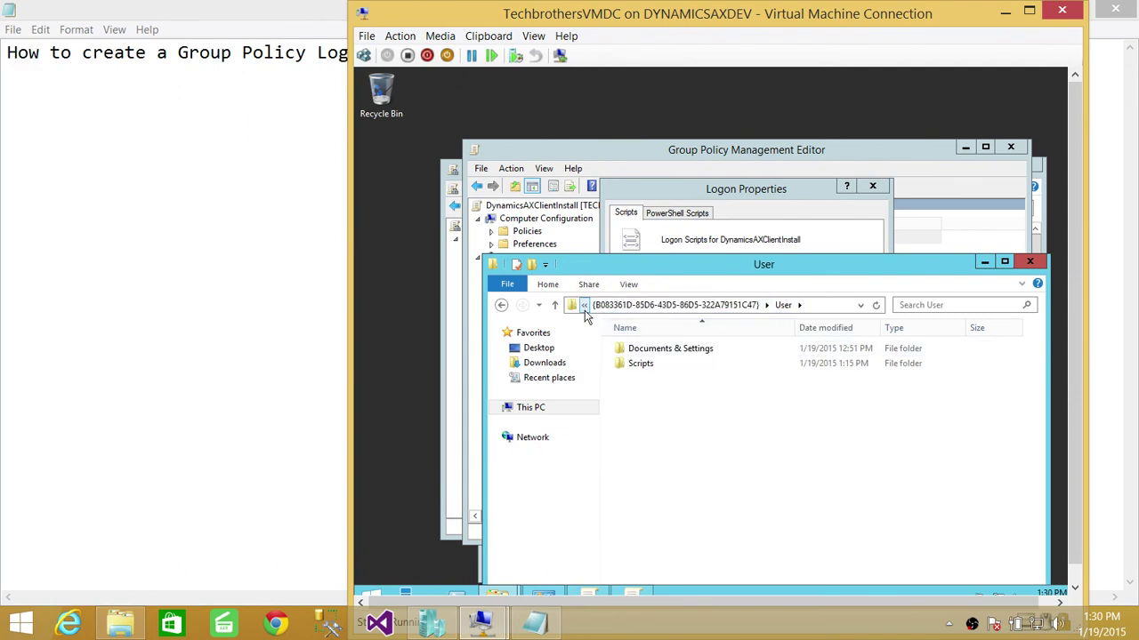
pyautogui.click(820, 309)
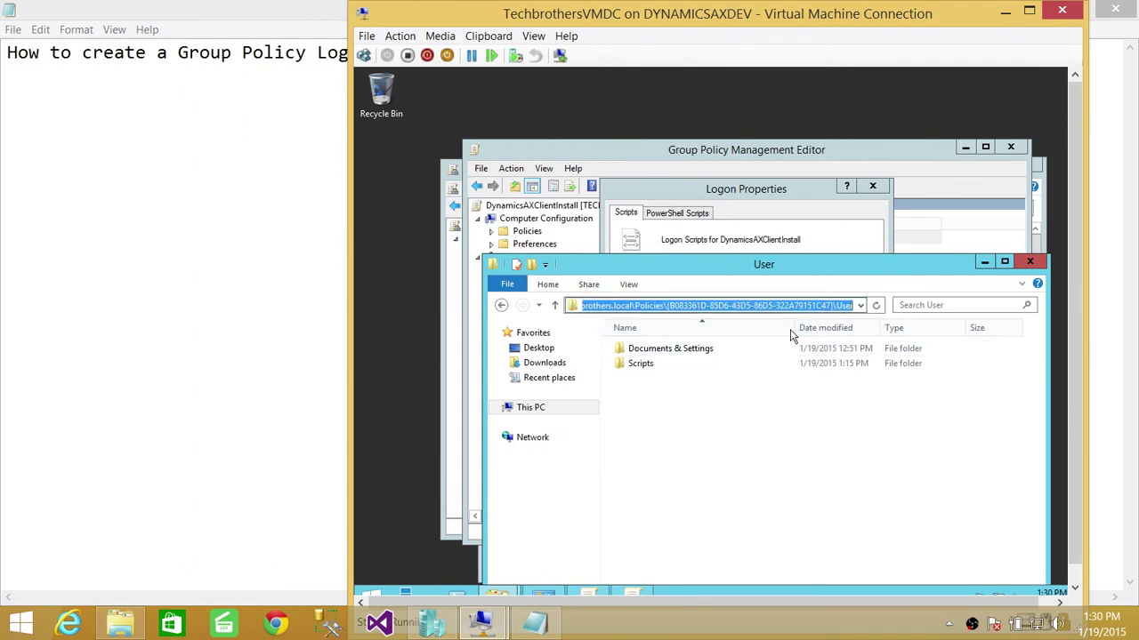
pyautogui.click(669, 305)
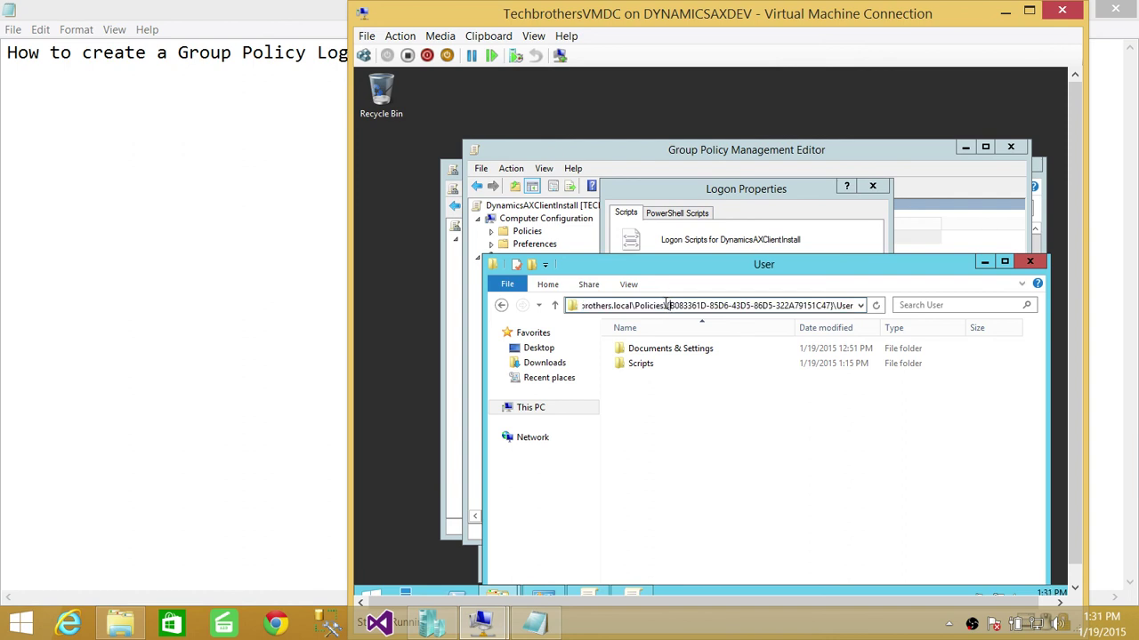
pyautogui.moveTo(669, 305); pyautogui.dragTo(914, 334)
pyautogui.press('BackSpace')
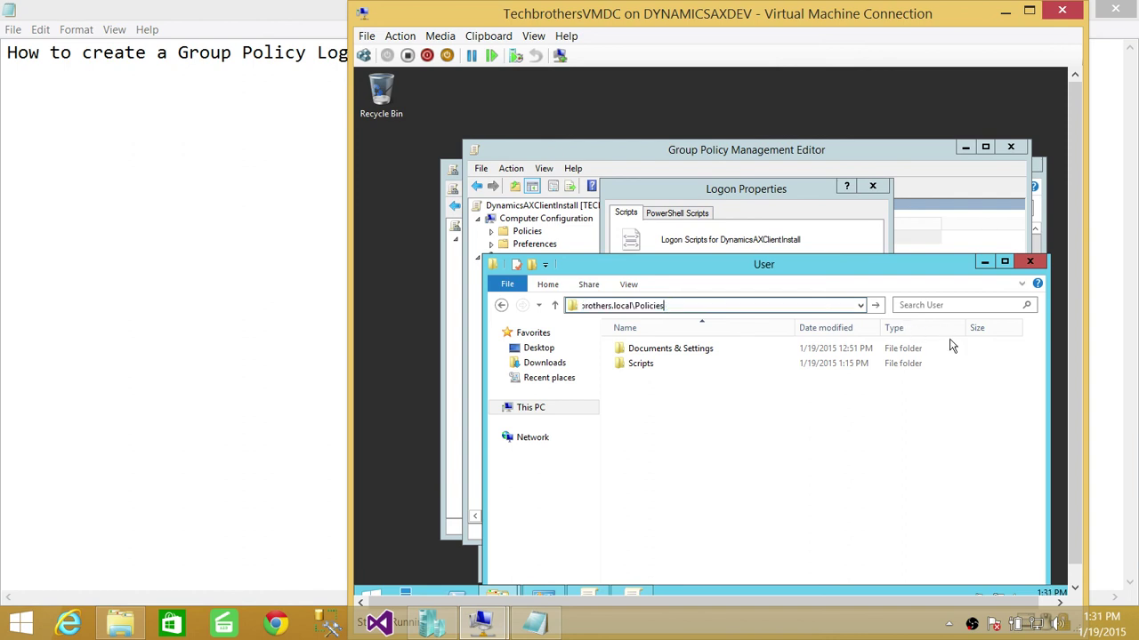
pyautogui.press('Return')
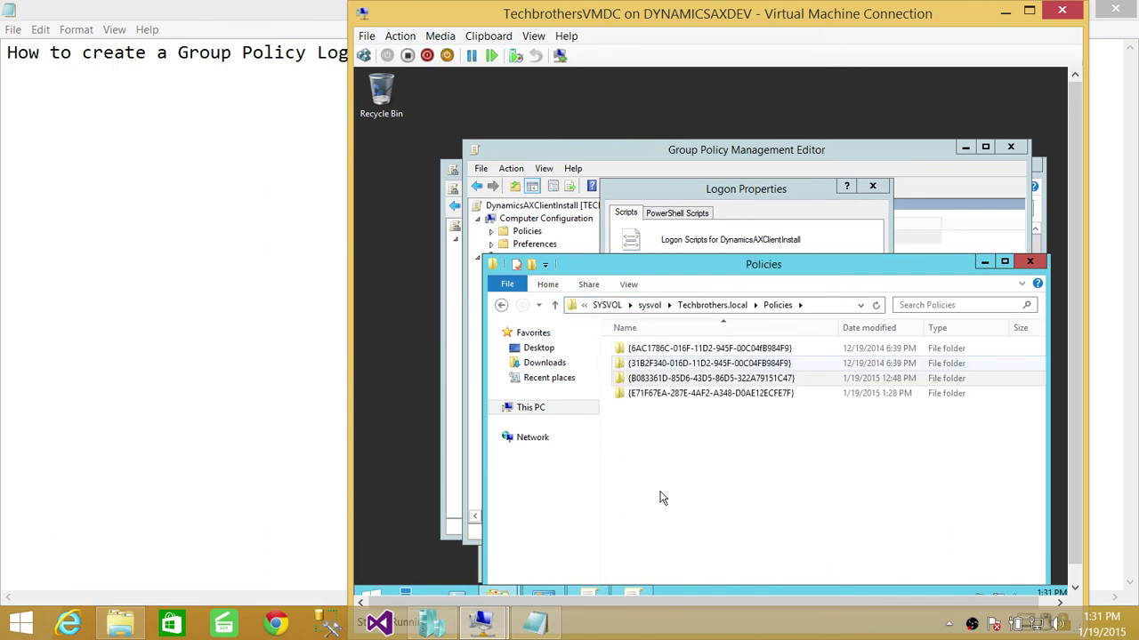
# Paste AxinstallCleint into {E71F67EA-287E-4AF2-A348-D0AE12ECFE7F}\User\Scripts\Logon, granting administrator permission
pyautogui.click(724, 395)
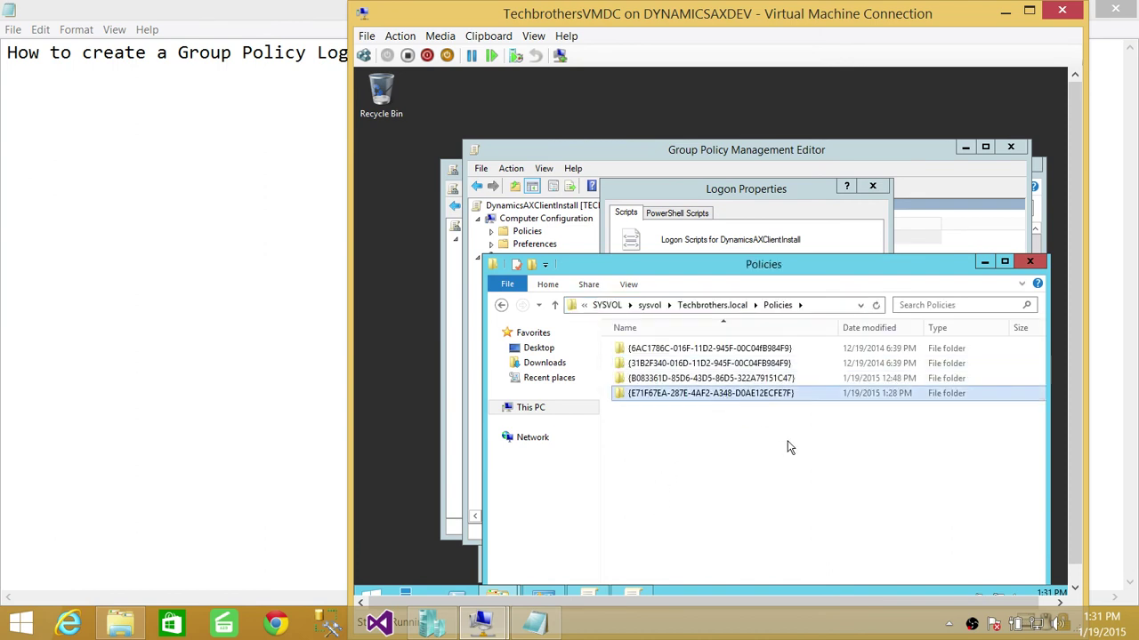
pyautogui.doubleClick(739, 397)
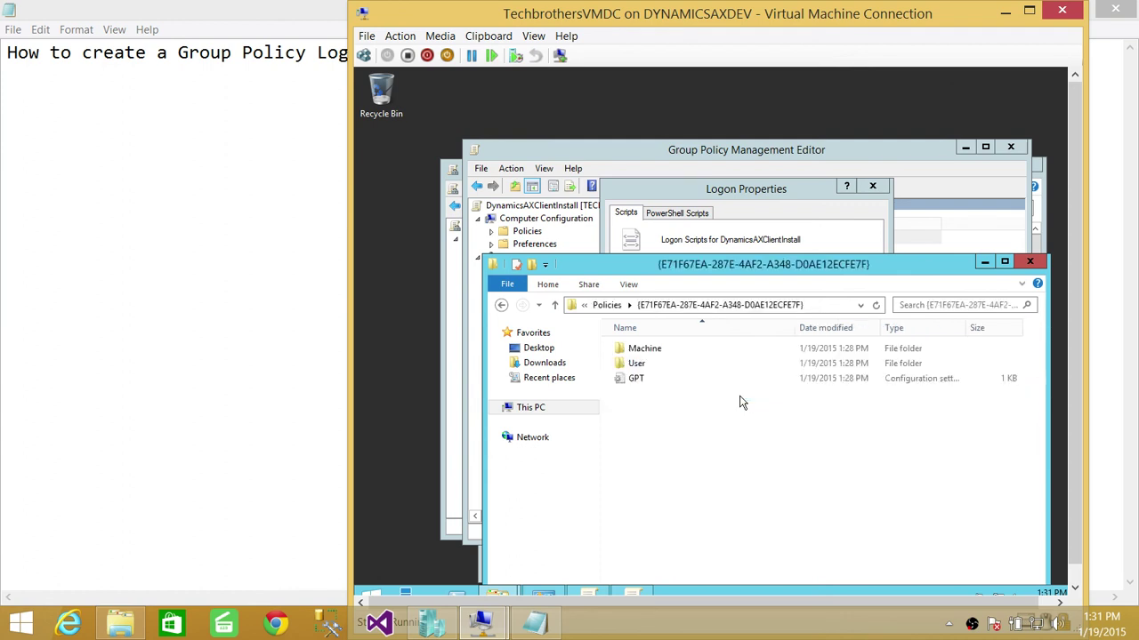
pyautogui.doubleClick(639, 361)
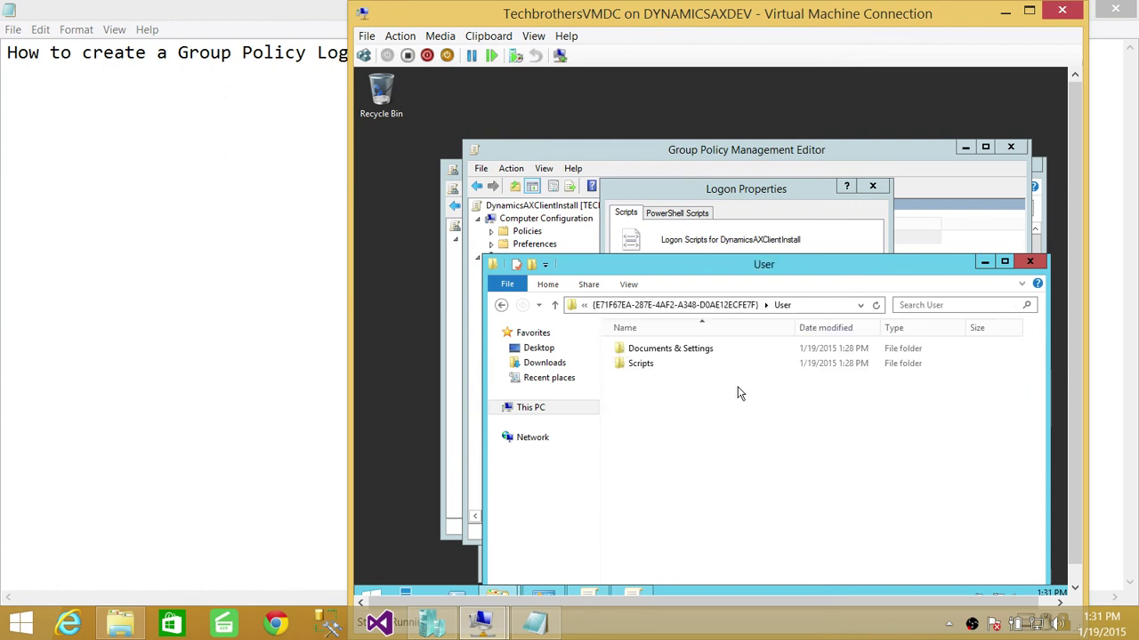
pyautogui.doubleClick(638, 363)
pyautogui.click(642, 367)
pyautogui.doubleClick(642, 365)
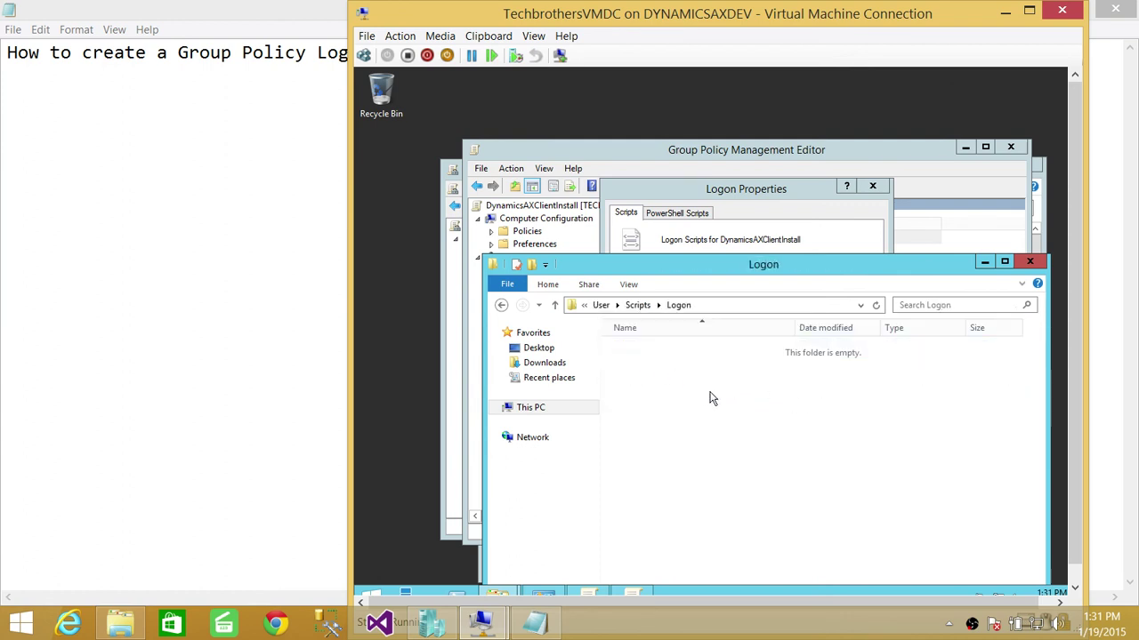
pyautogui.rightClick(709, 398)
pyautogui.click(748, 489)
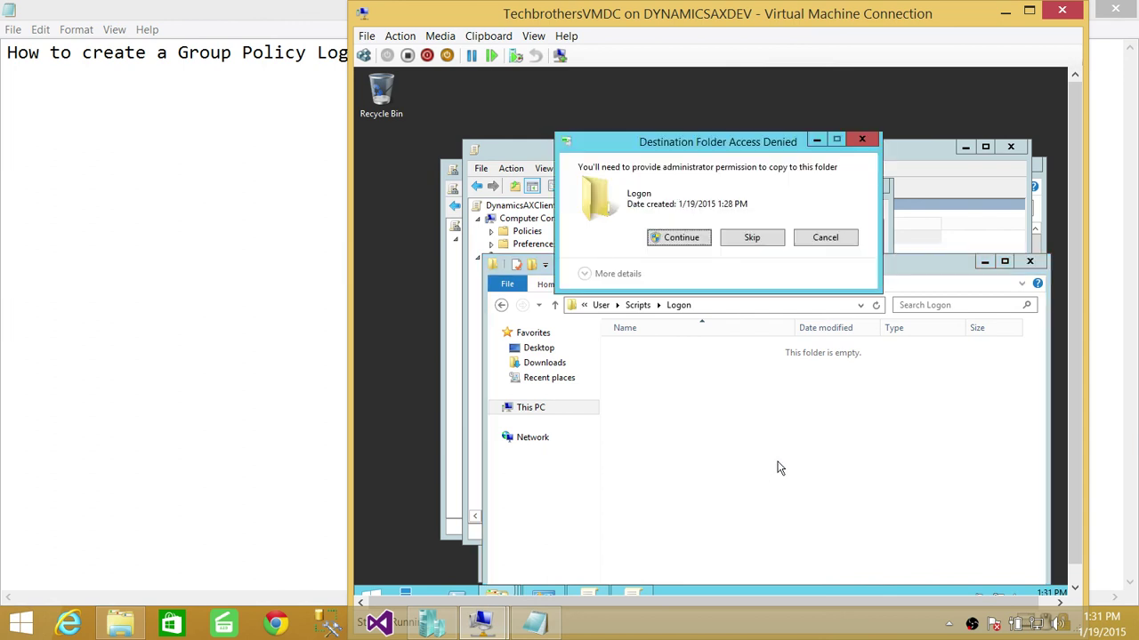
pyautogui.click(681, 238)
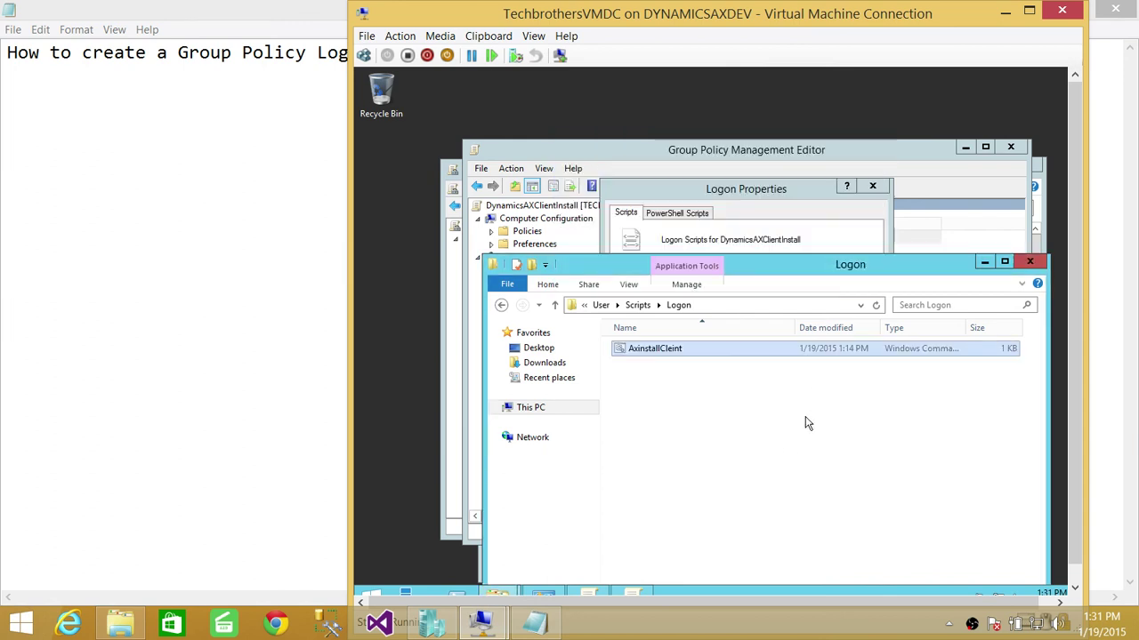
# Open AxinstallCleint in Notepad and highlight the D:\setup.exe installer path
pyautogui.rightClick(652, 353)
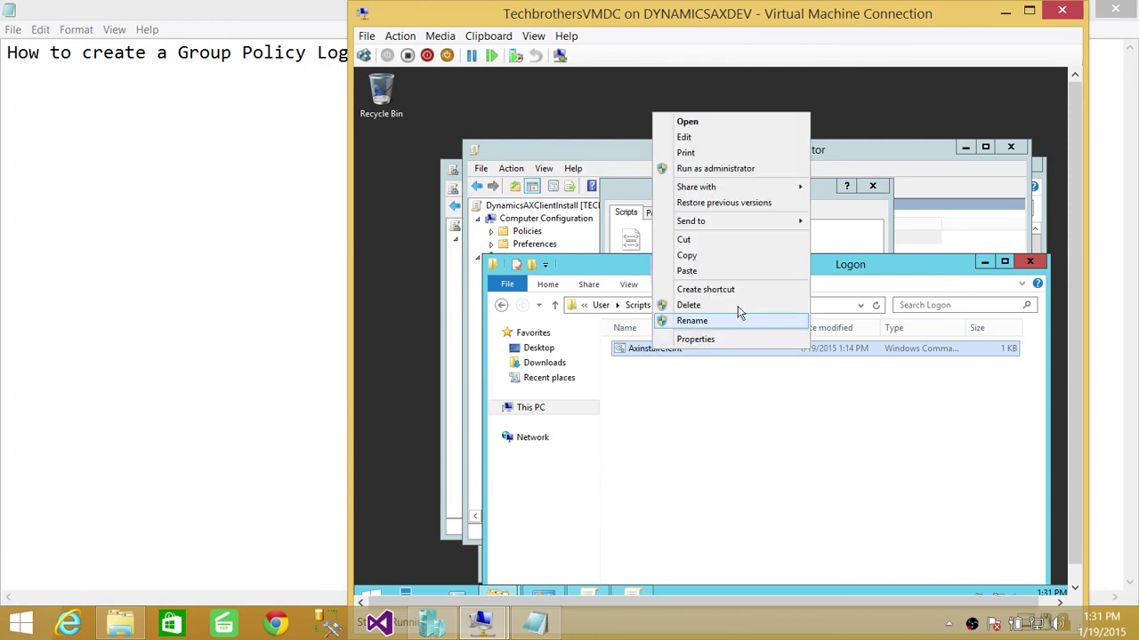
pyautogui.click(683, 137)
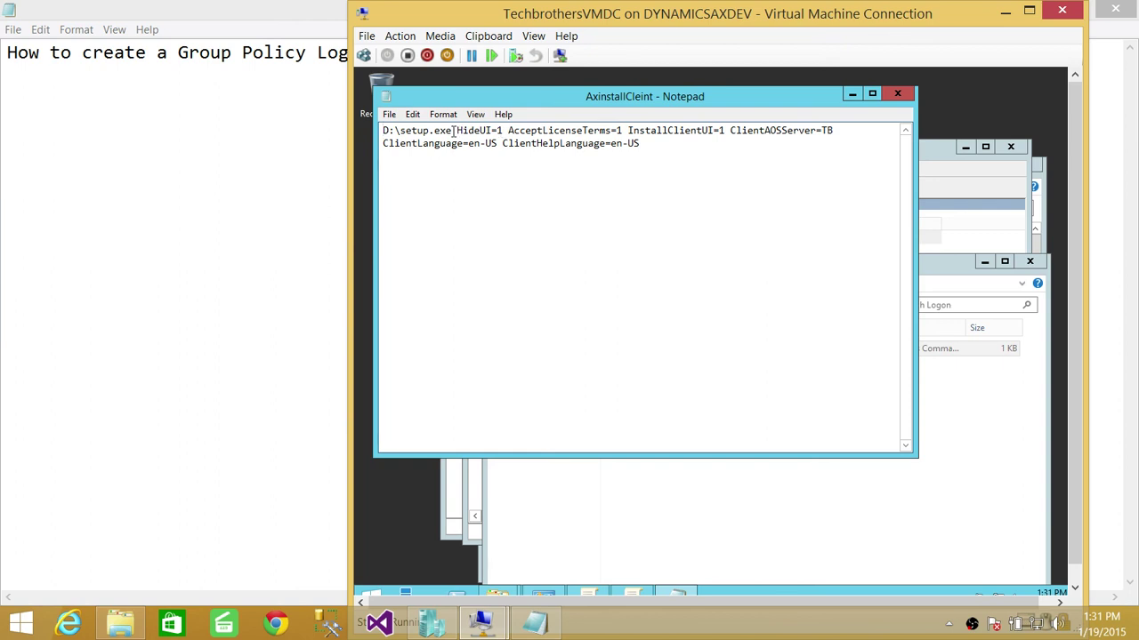
pyautogui.moveTo(454, 131); pyautogui.dragTo(389, 130)
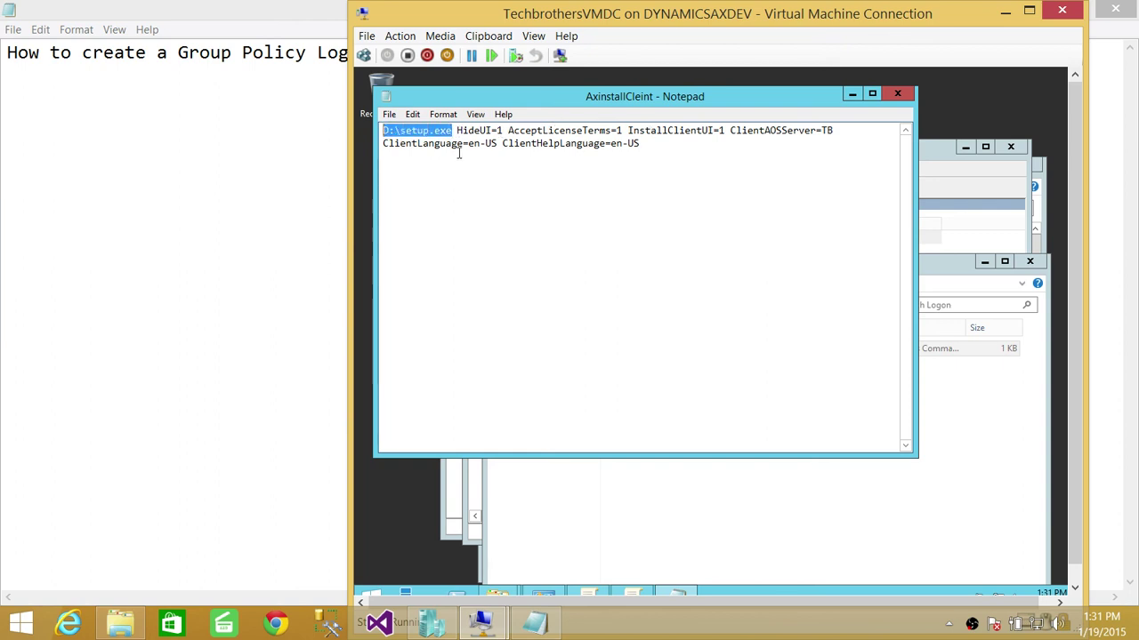
# Turn off Word Wrap, maximize Notepad, and review the command including the ClientAOSServer value TB
pyautogui.click(443, 113)
pyautogui.click(469, 130)
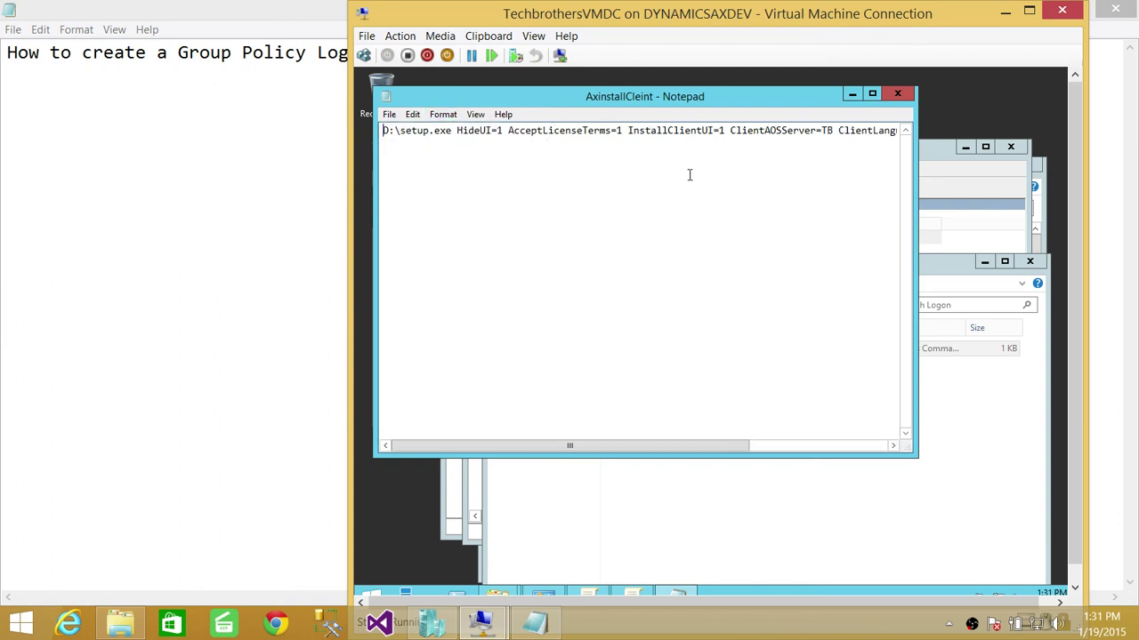
pyautogui.click(871, 93)
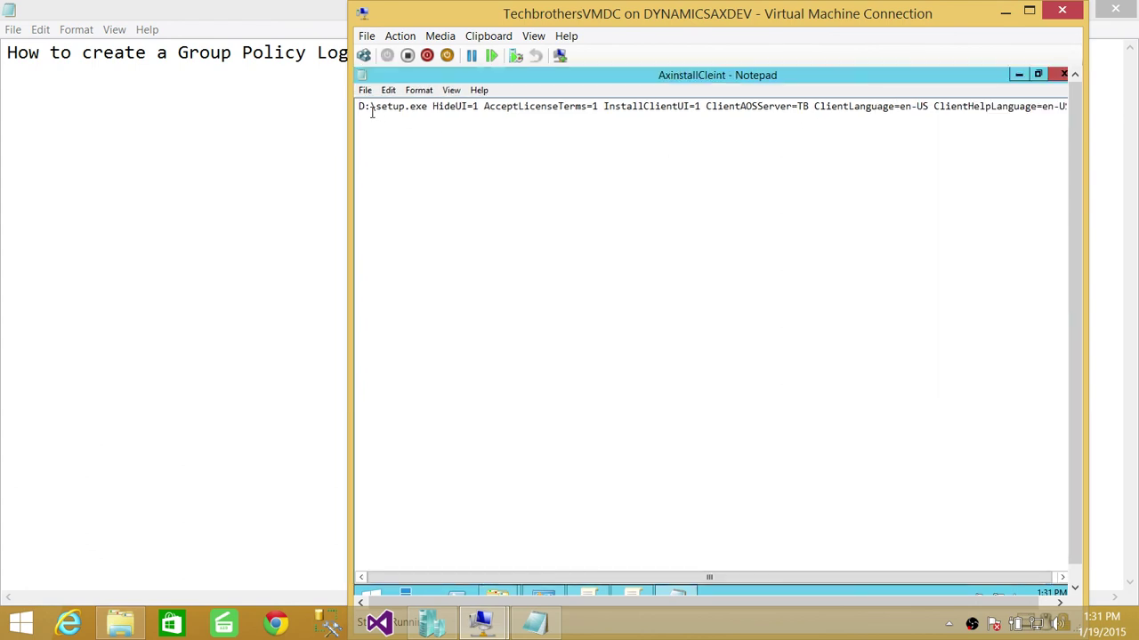
pyautogui.moveTo(360, 107); pyautogui.dragTo(1110, 135)
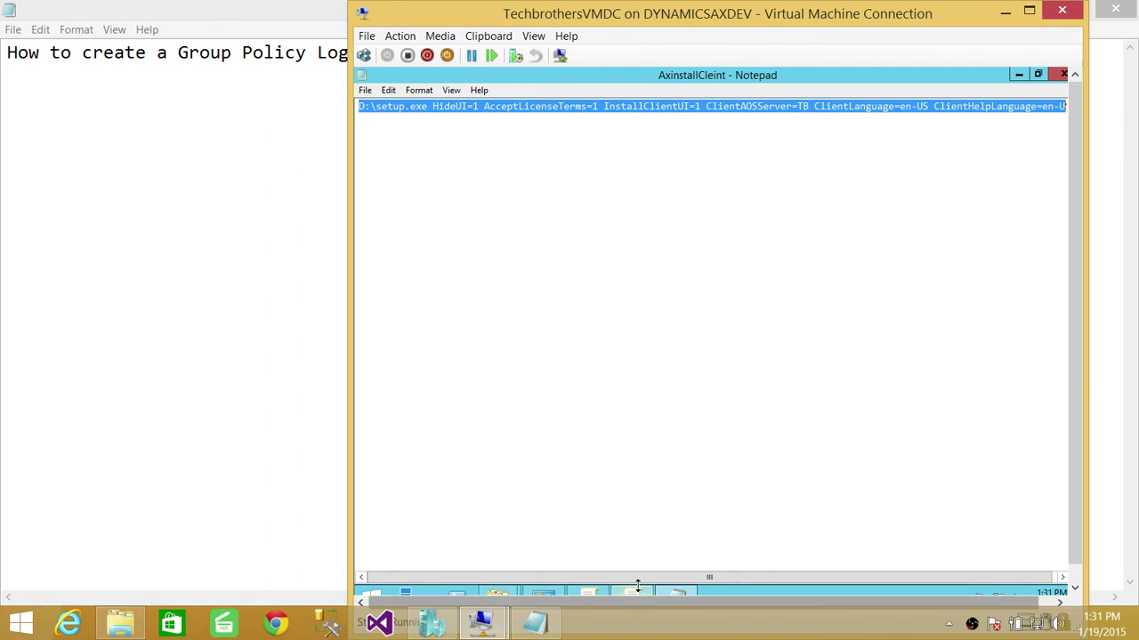
pyautogui.moveTo(641, 578); pyautogui.dragTo(791, 580)
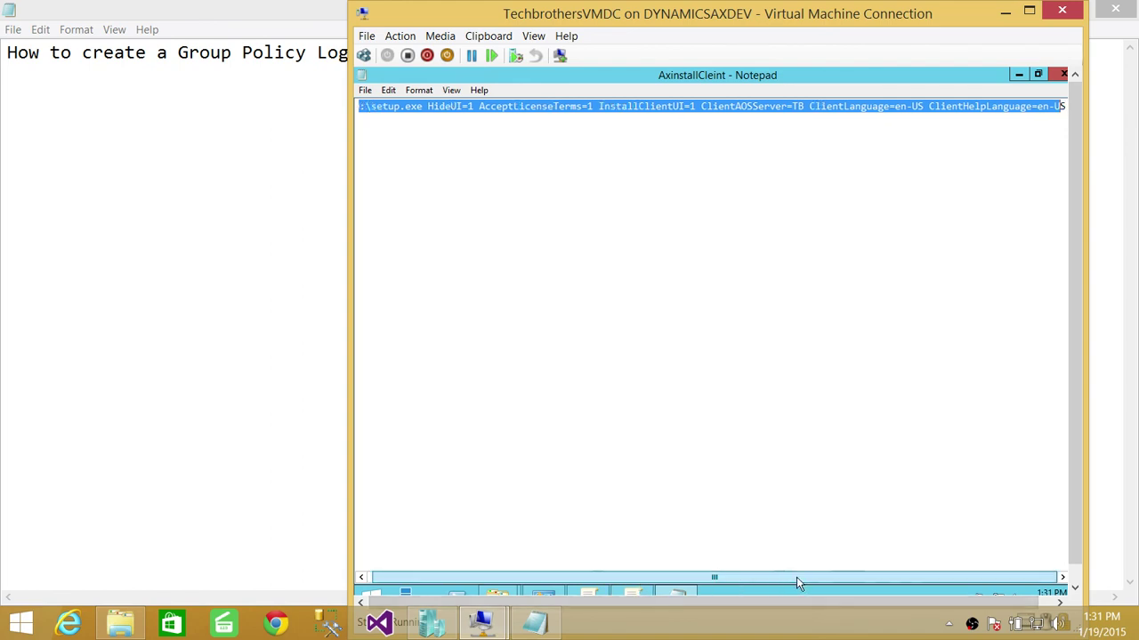
pyautogui.click(1020, 127)
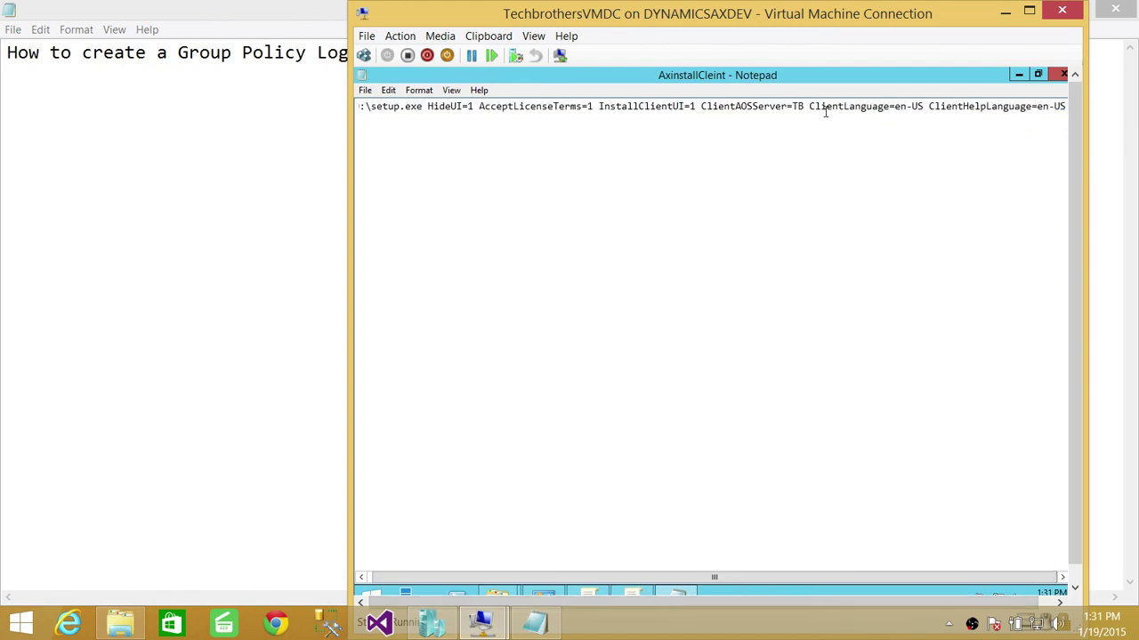
pyautogui.moveTo(804, 106); pyautogui.dragTo(787, 105)
# Close Notepad and the Logon folder window
pyautogui.click(1058, 76)
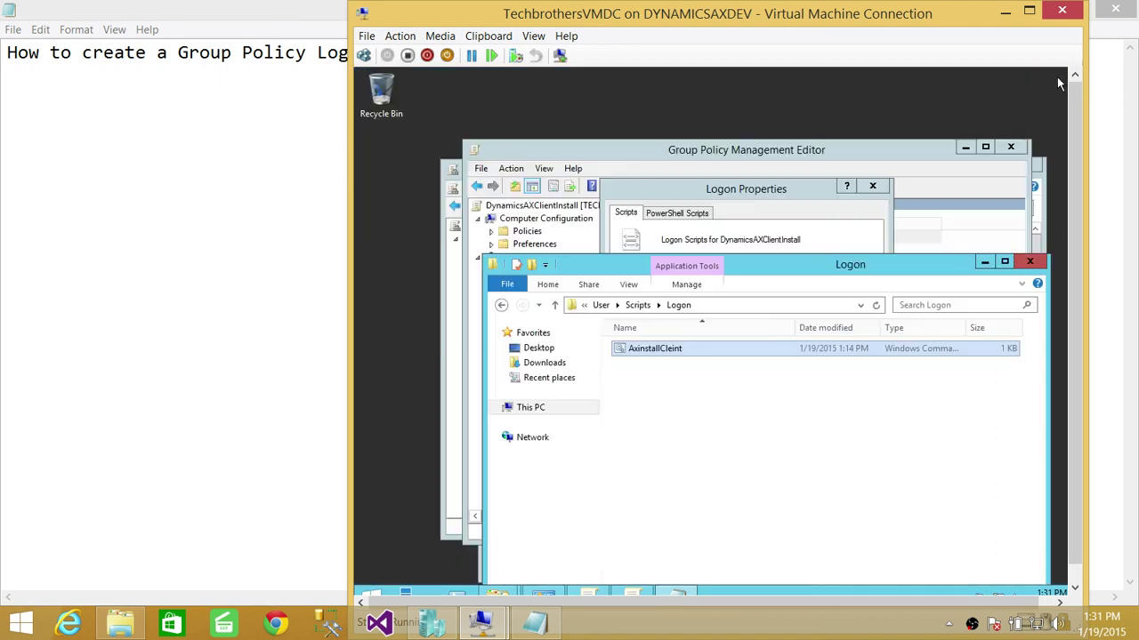
pyautogui.moveTo(783, 271); pyautogui.dragTo(723, 181)
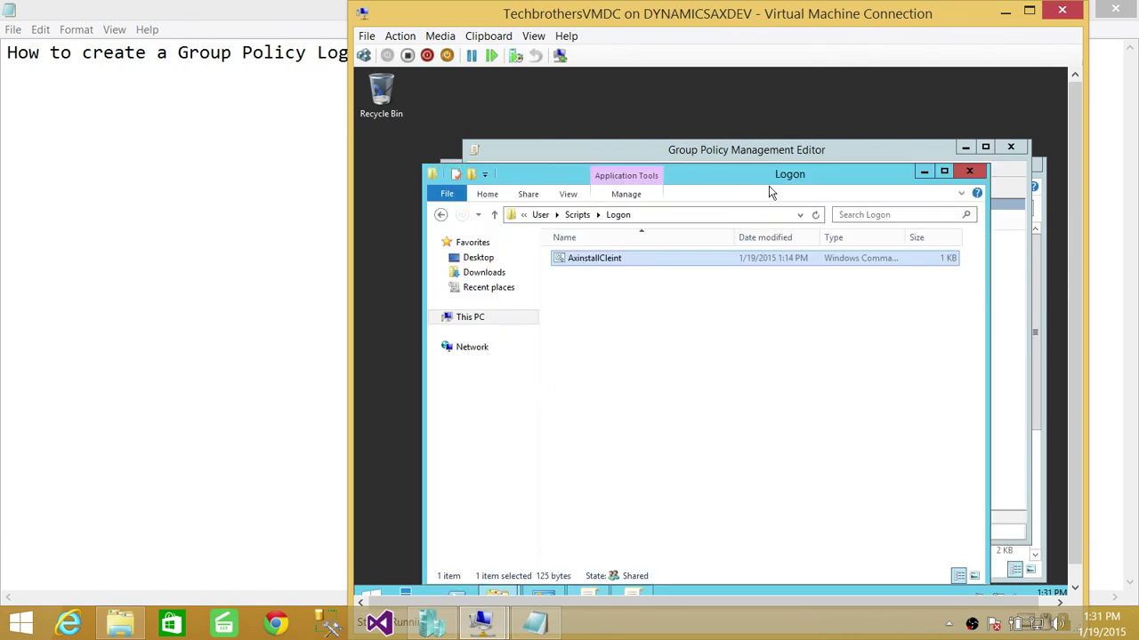
pyautogui.click(972, 176)
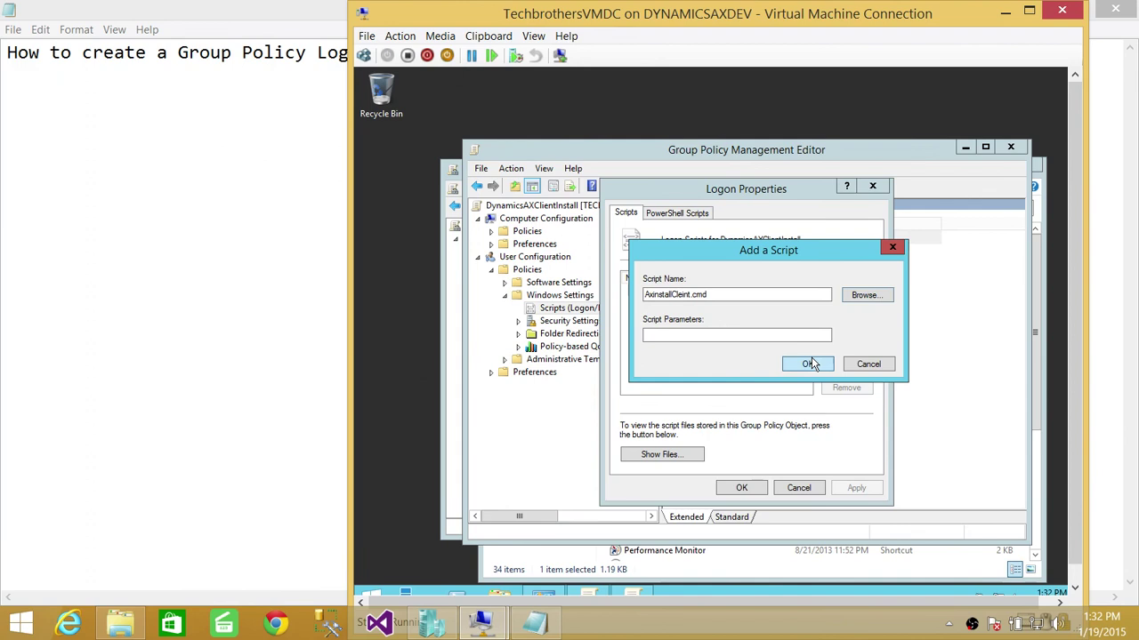
# Add AxinstallCleint.cmd as a logon script, apply, and reopen Logon Properties to verify it's listed
pyautogui.click(812, 360)
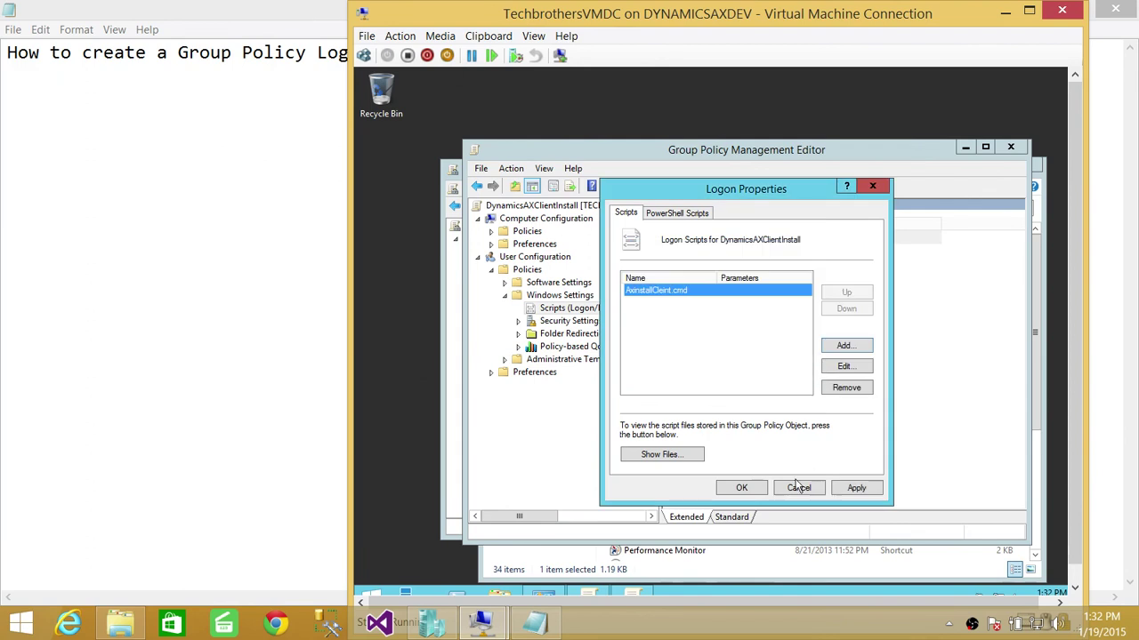
pyautogui.click(850, 491)
pyautogui.click(741, 488)
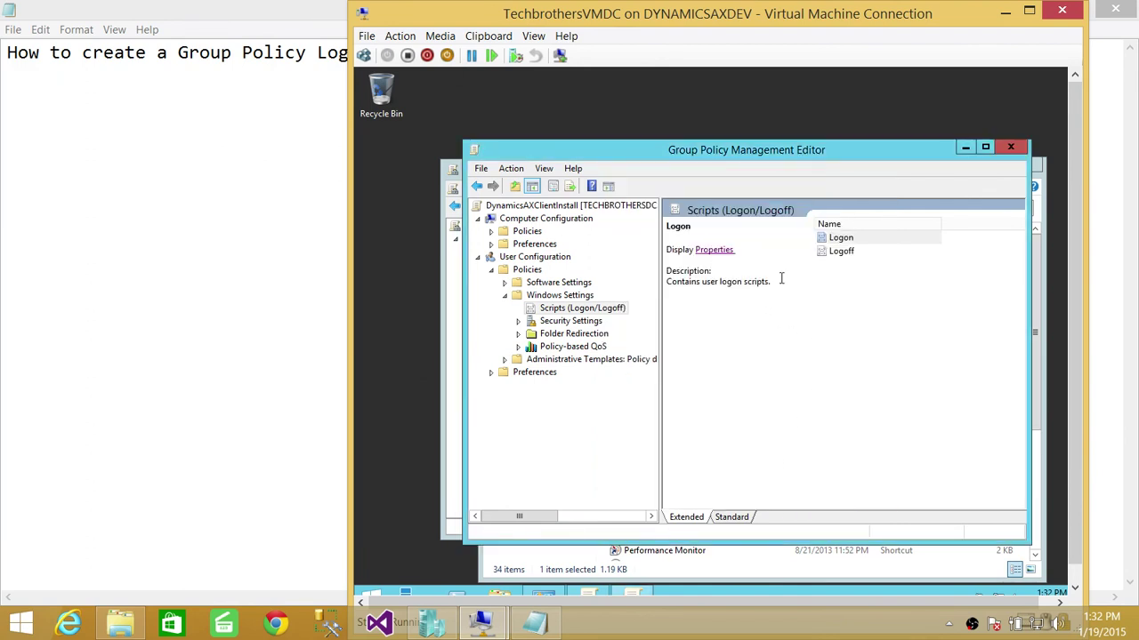
pyautogui.click(845, 239)
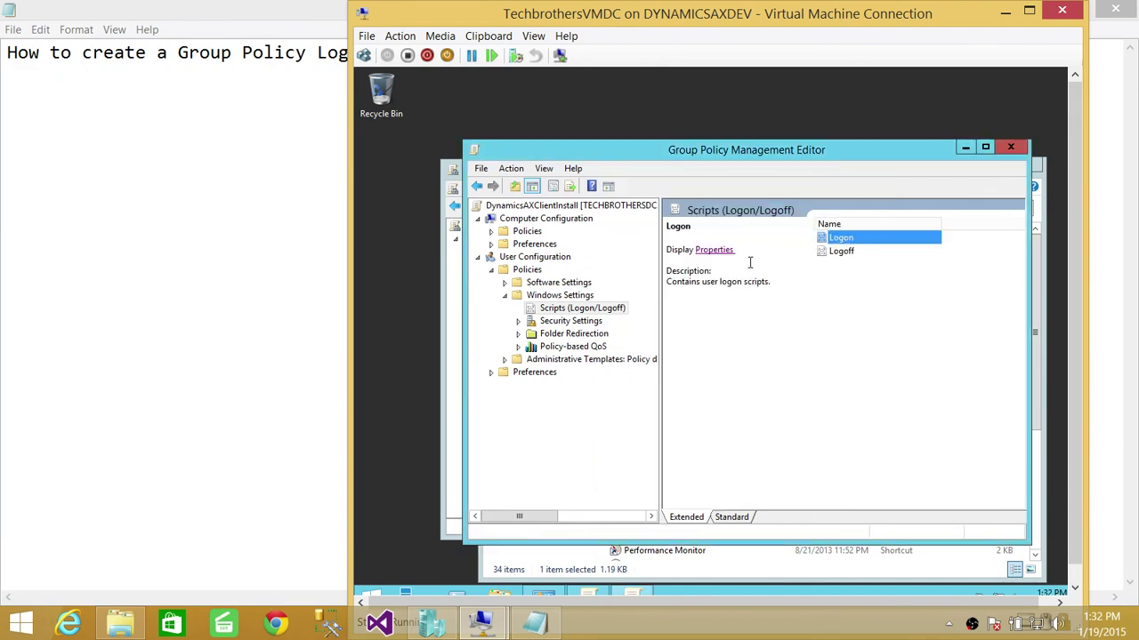
pyautogui.click(714, 252)
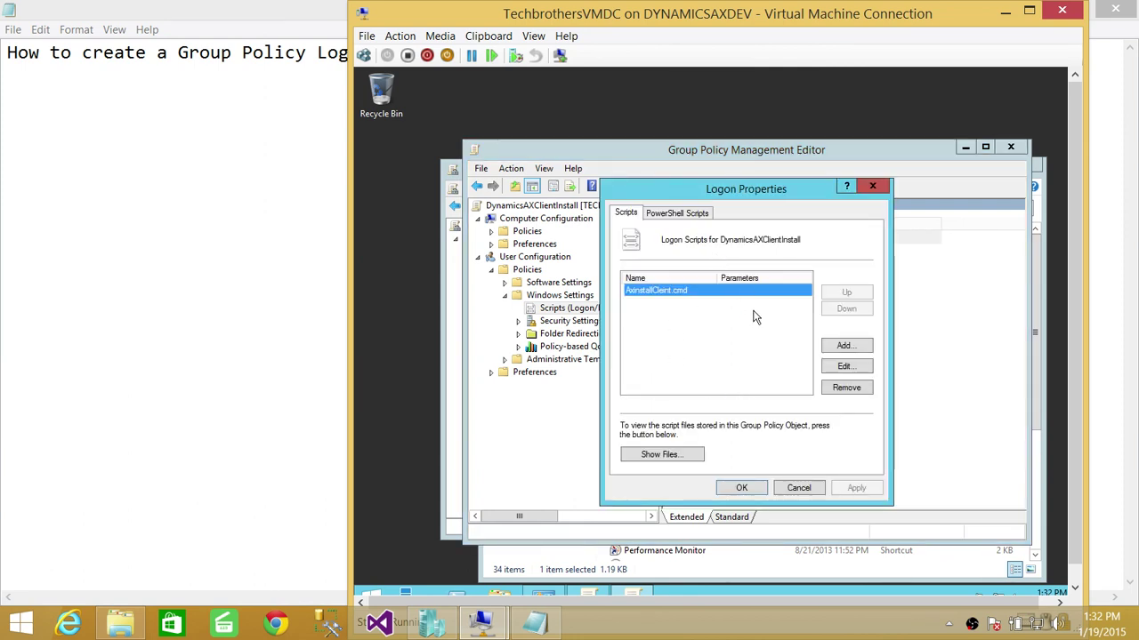